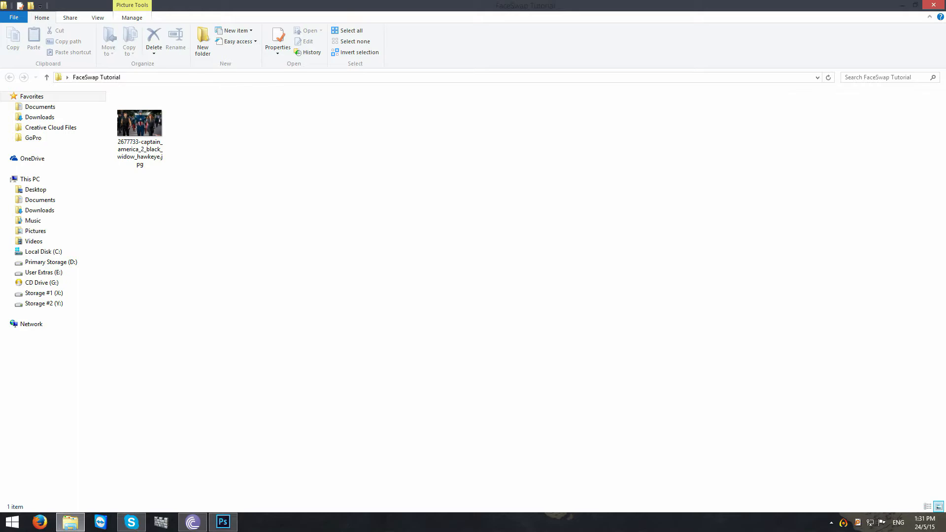
# - Preview the Captain America group picture in the image viewer and close the viewer
pyautogui.doubleClick(145, 126)
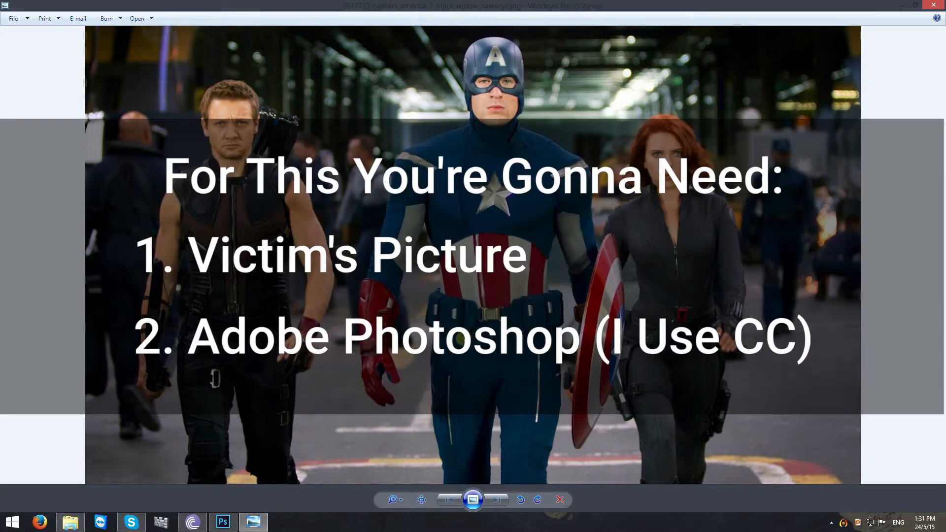
pyautogui.moveTo(936, 5)
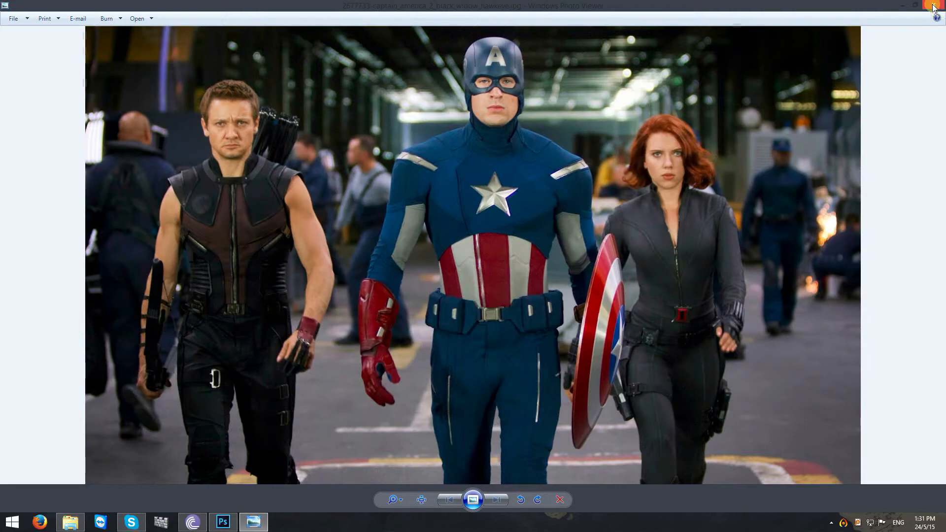
pyautogui.click(933, 7)
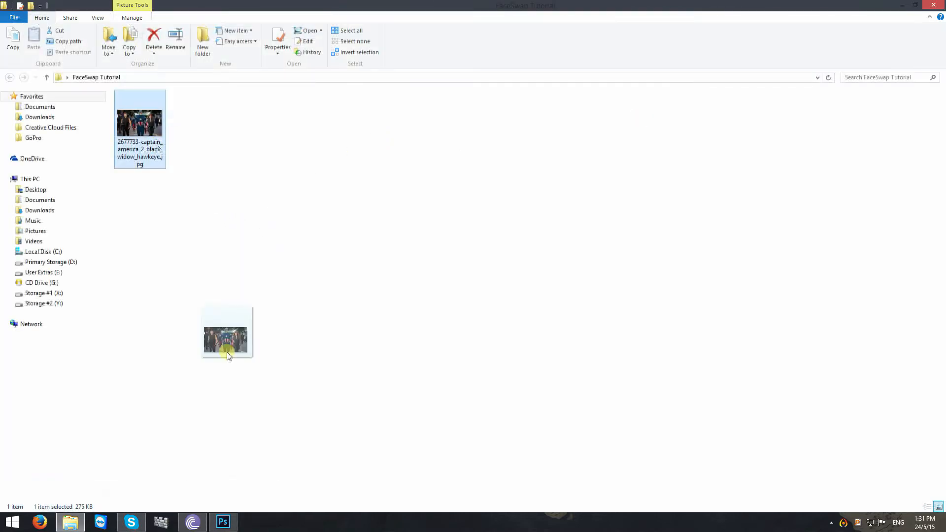
# - Open 2677733-captain_america_2_black_widow_hawkeye.jpg in Photoshop and view it at 100%
pyautogui.moveTo(226, 351); pyautogui.dragTo(360, 325)
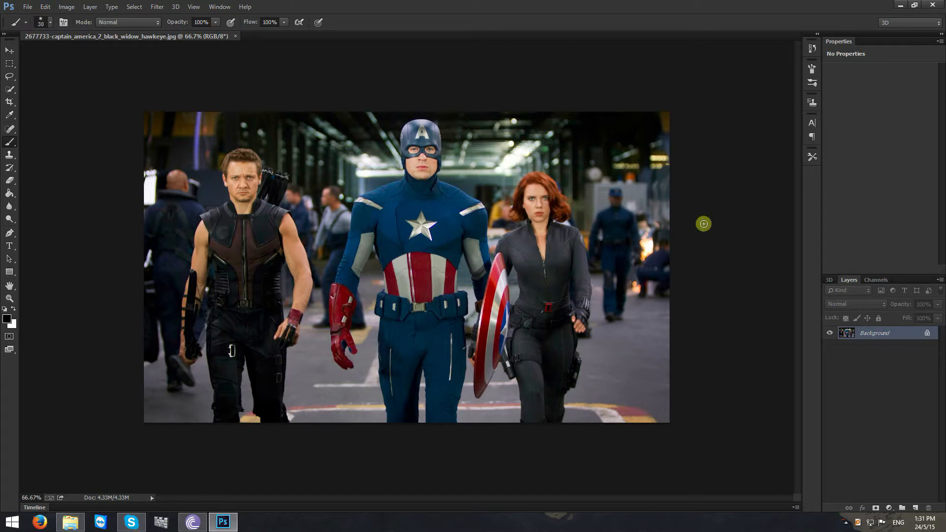
pyautogui.hotkey('ctrl', '1')
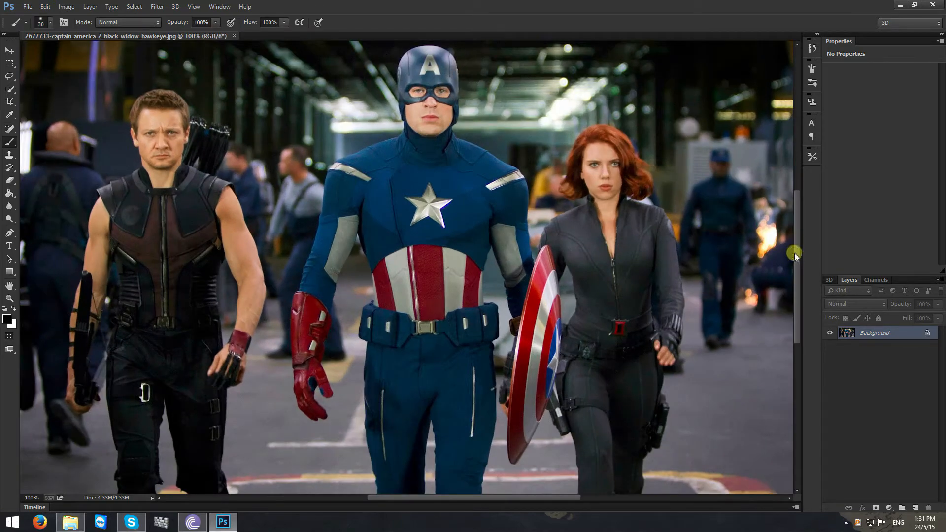
pyautogui.moveTo(794, 253); pyautogui.dragTo(800, 228)
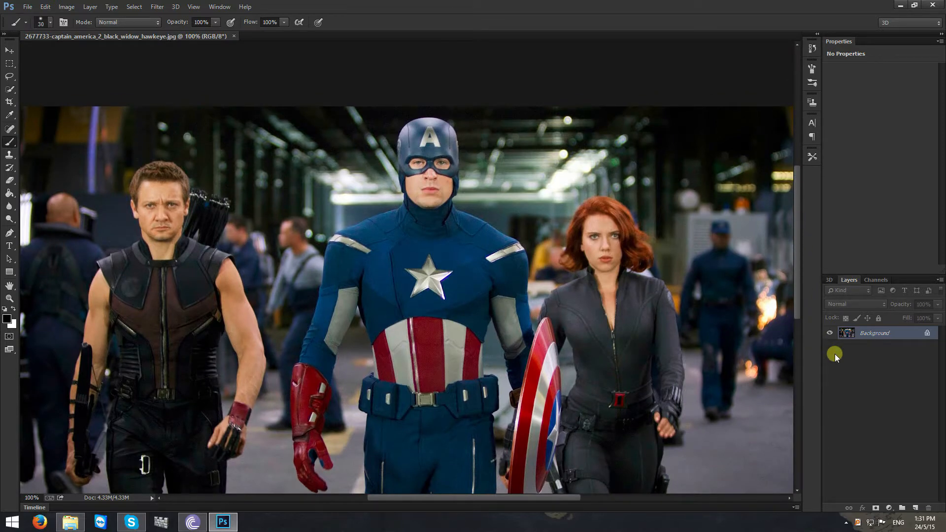
# - Lasso Hawkeye's head on the Background and duplicate it to a new layer, checking the cutout with the Background hidden
pyautogui.click(11, 76)
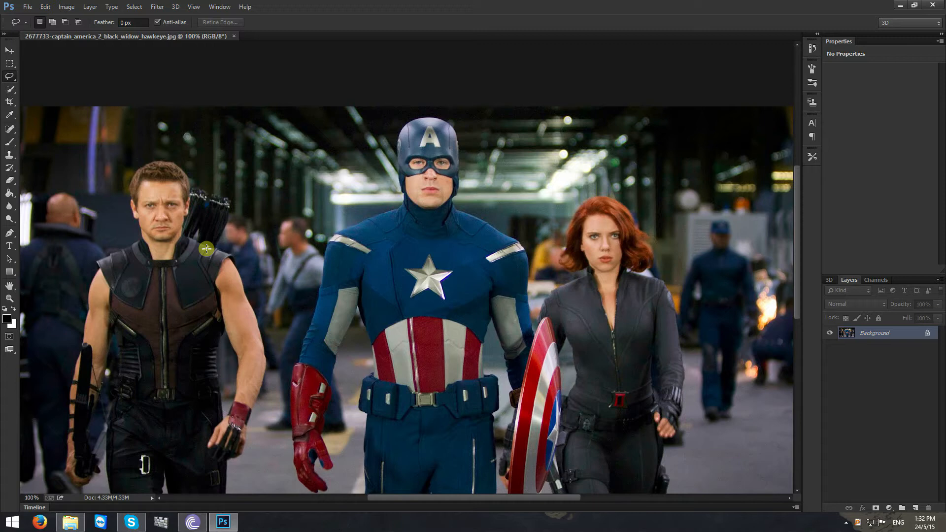
pyautogui.click(10, 50)
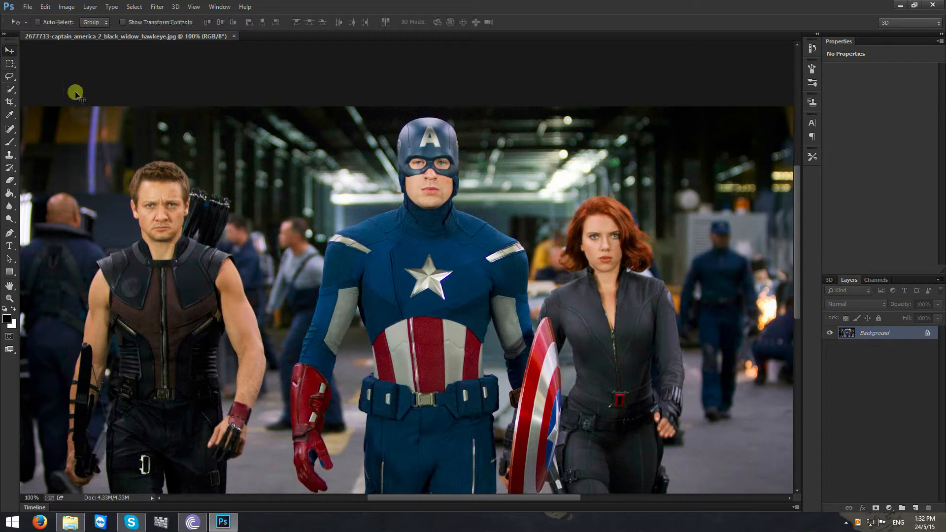
pyautogui.press('l')
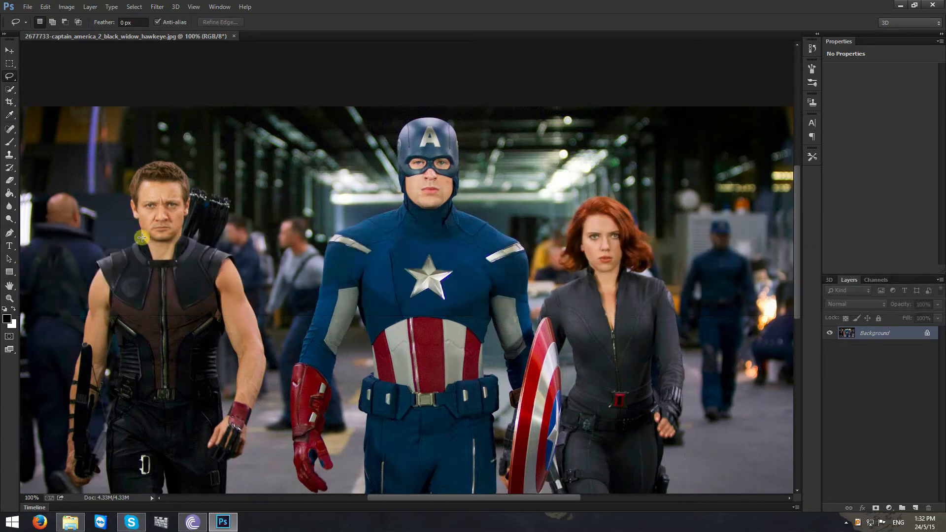
pyautogui.moveTo(142, 237)
pyautogui.mouseDown()
pyautogui.moveTo(157, 251)
pyautogui.moveTo(186, 237)
pyautogui.moveTo(194, 193)
pyautogui.moveTo(184, 167)
pyautogui.moveTo(142, 167)
pyautogui.moveTo(129, 181)
pyautogui.moveTo(140, 236)
pyautogui.mouseUp()
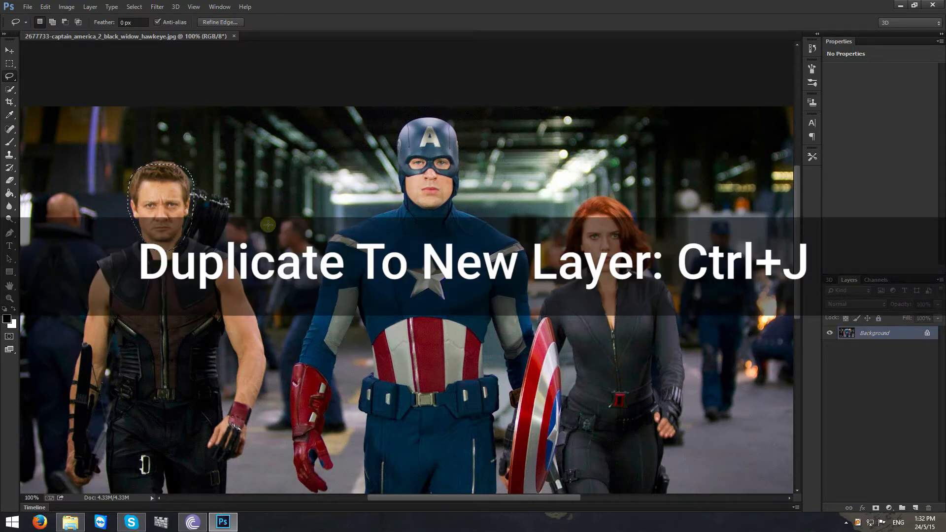
pyautogui.hotkey('ctrl', 'j')
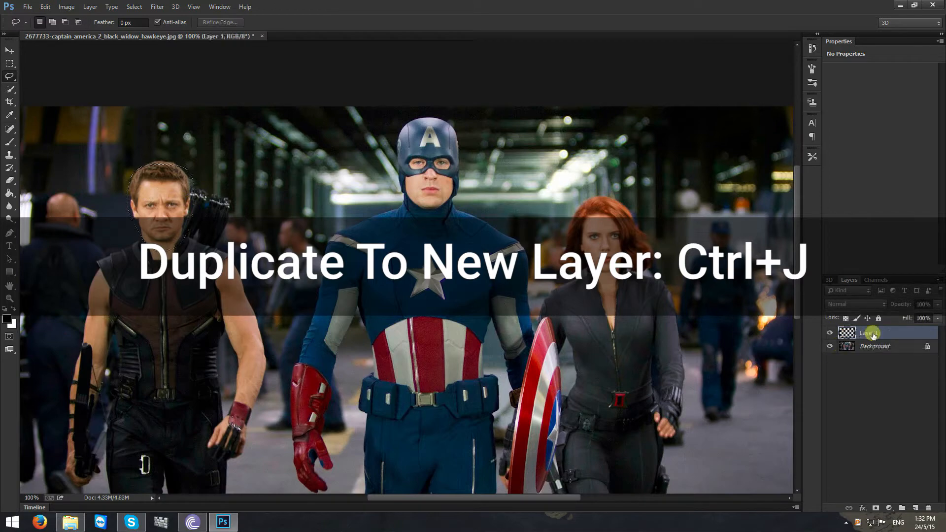
pyautogui.click(832, 346)
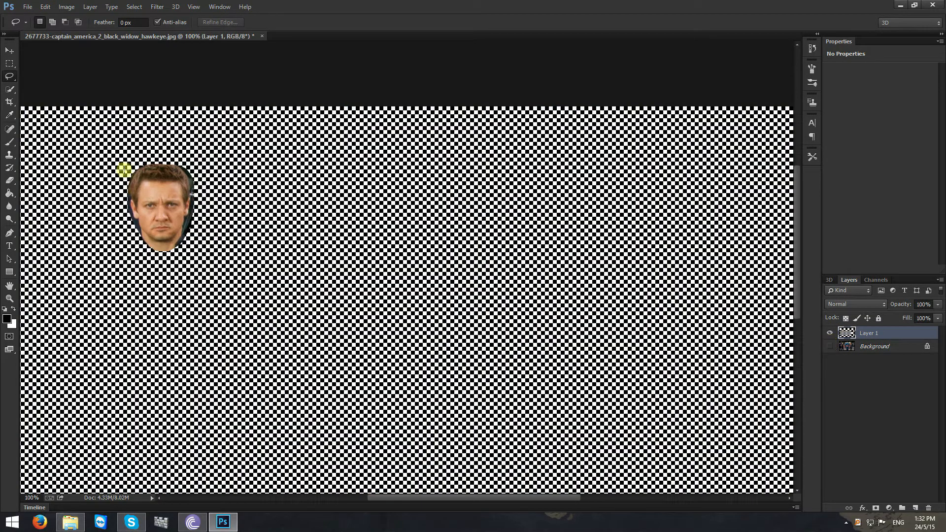
pyautogui.click(829, 346)
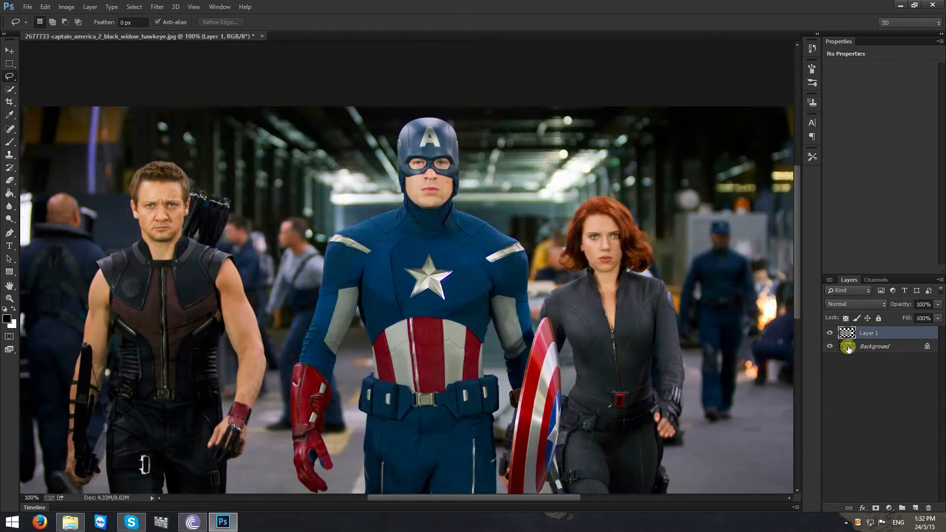
# - Lasso Black Widow's face on the Background layer and duplicate the selection to a new layer
pyautogui.click(881, 351)
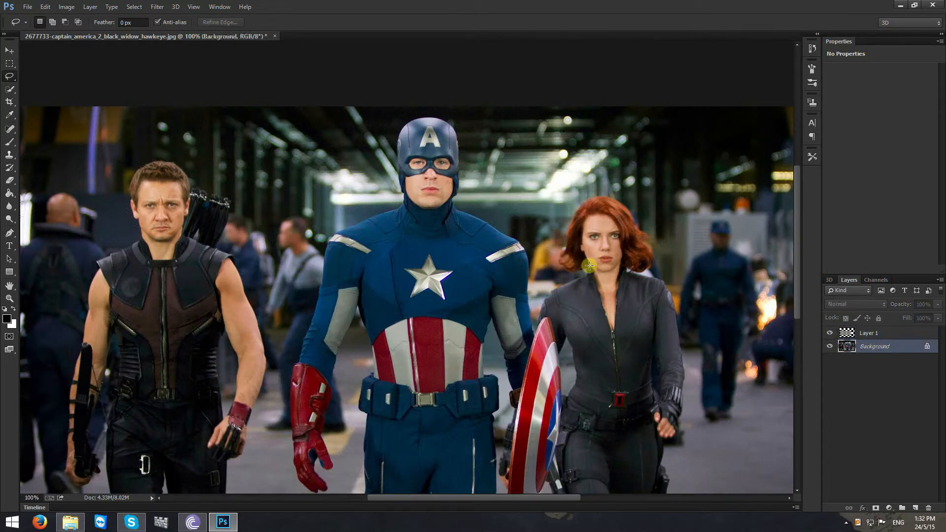
pyautogui.moveTo(586, 266)
pyautogui.mouseDown()
pyautogui.moveTo(599, 279)
pyautogui.moveTo(624, 268)
pyautogui.moveTo(632, 242)
pyautogui.moveTo(622, 212)
pyautogui.moveTo(584, 207)
pyautogui.moveTo(576, 231)
pyautogui.moveTo(587, 267)
pyautogui.mouseUp()
pyautogui.hotkey('ctrl', 'j')
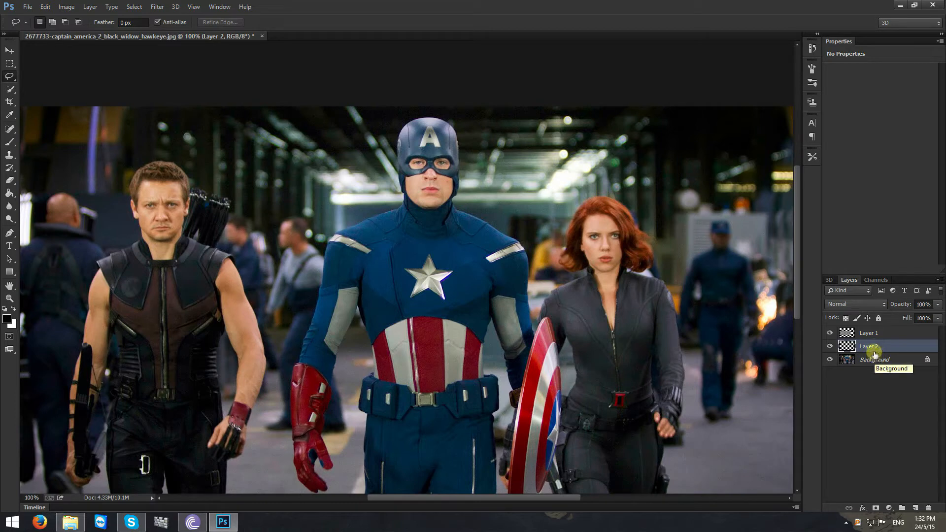
# - Check Black Widow's face cutout by showing Layer 2 alone, and make all layers visible again
pyautogui.click(869, 333)
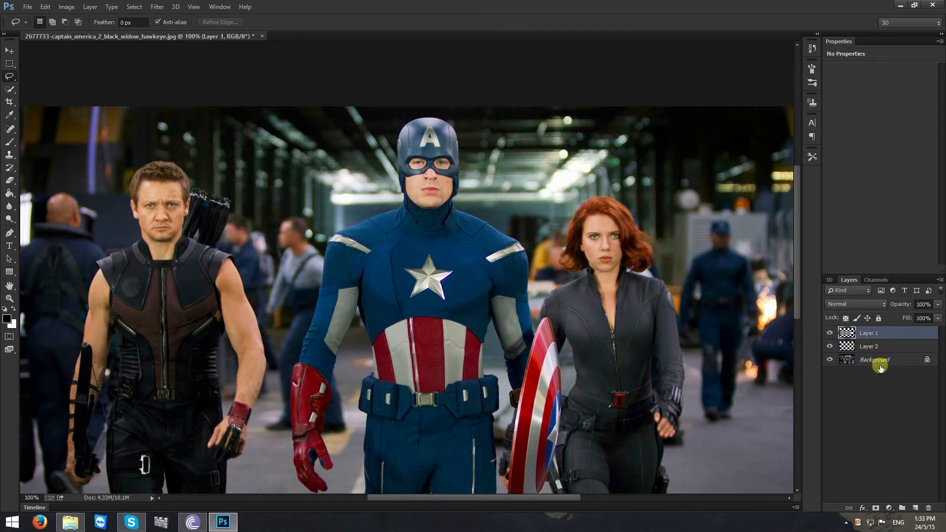
pyautogui.click(9, 142)
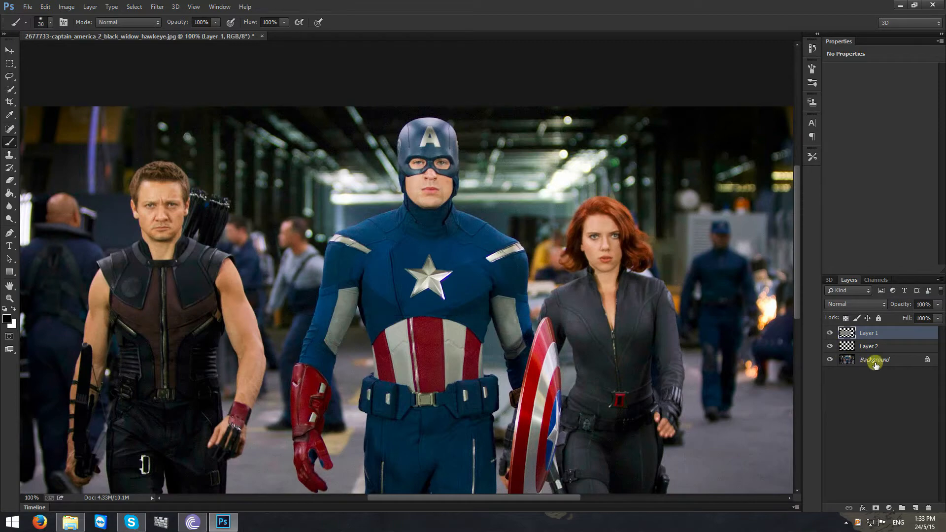
pyautogui.click(860, 347)
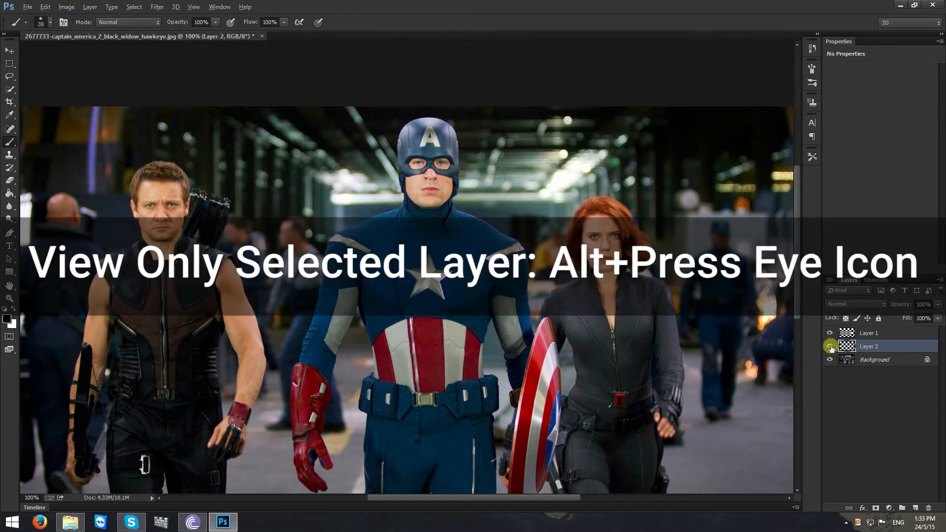
pyautogui.keyDown('alt'); pyautogui.click(830, 348); pyautogui.keyUp('alt')
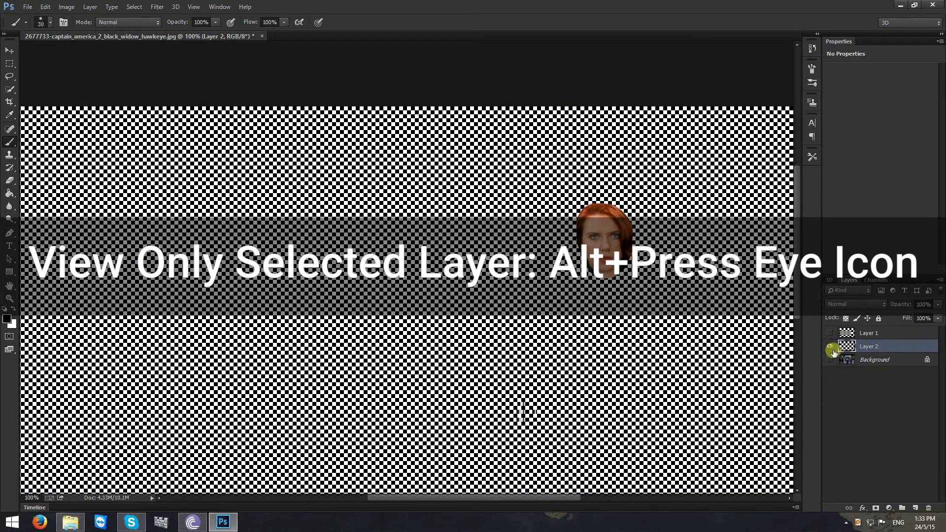
pyautogui.keyDown('alt'); pyautogui.click(831, 348); pyautogui.keyUp('alt')
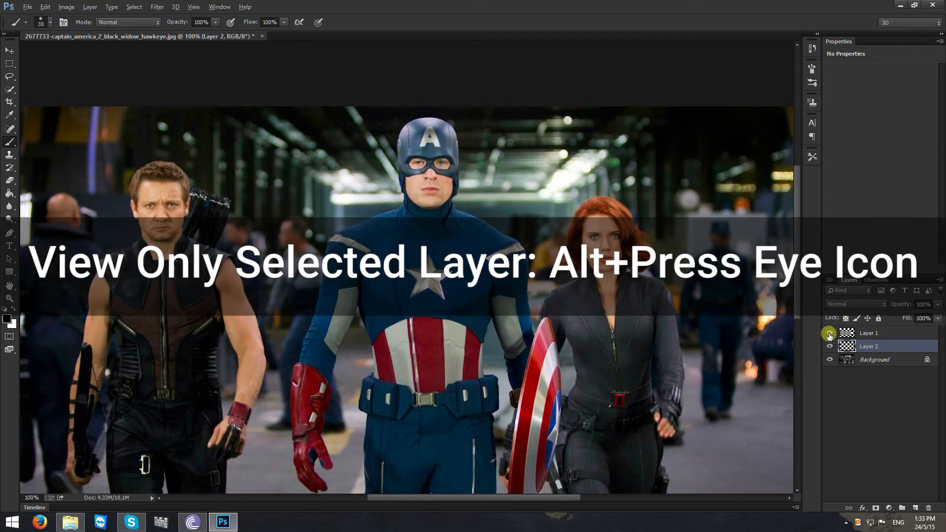
# - Show only Layer 1 with Hawkeye's head and add a layer mask to it
pyautogui.keyDown('alt'); pyautogui.click(830, 334); pyautogui.keyUp('alt')
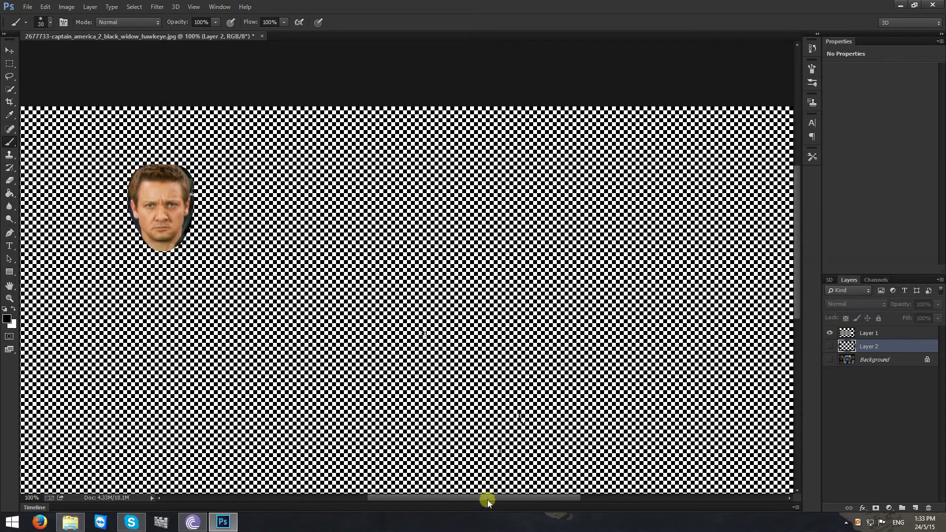
pyautogui.moveTo(487, 501); pyautogui.dragTo(435, 501)
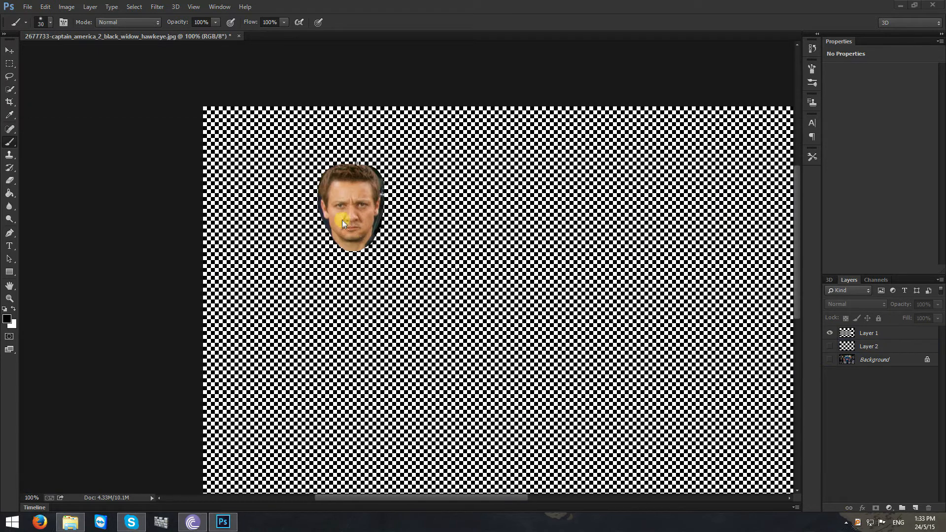
pyautogui.click(868, 338)
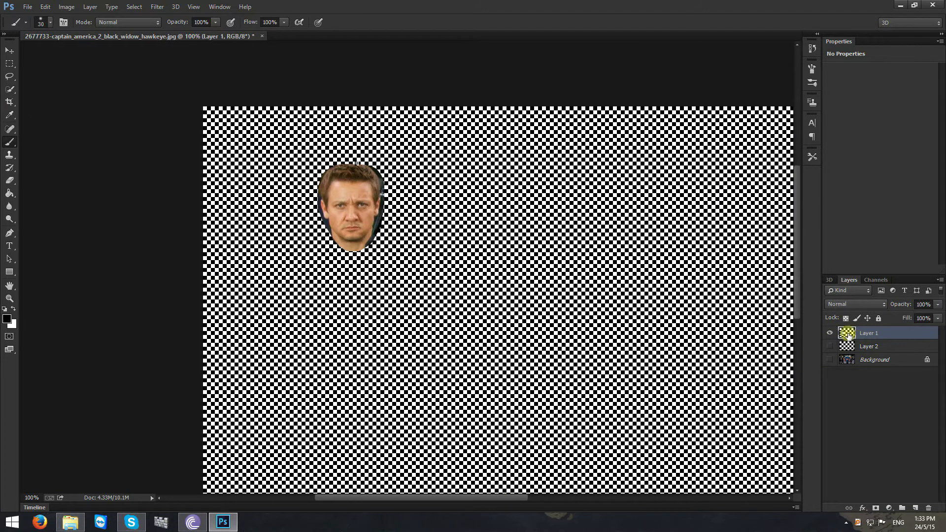
pyautogui.click(876, 507)
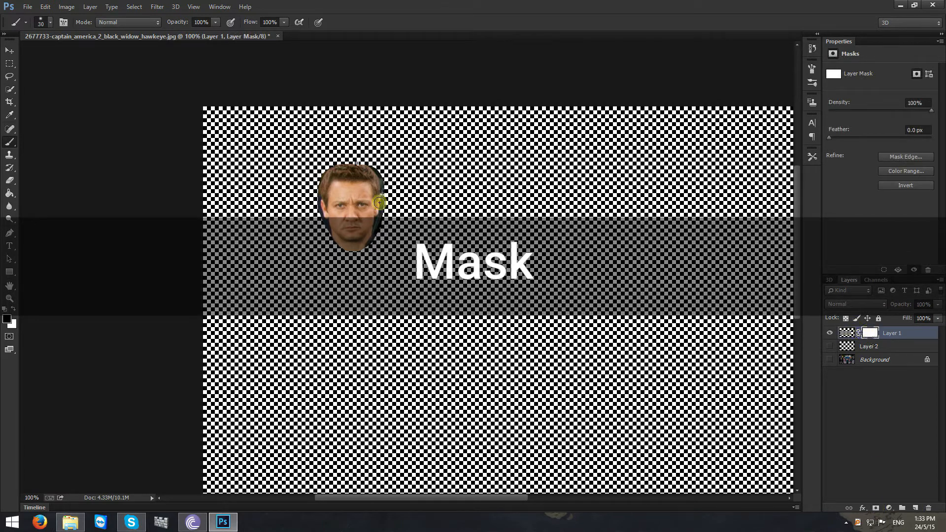
# - Set the Brush tool to a 10 px size with 0% hardness for masking around Hawkeye's head
pyautogui.hotkey('ctrl', '+')
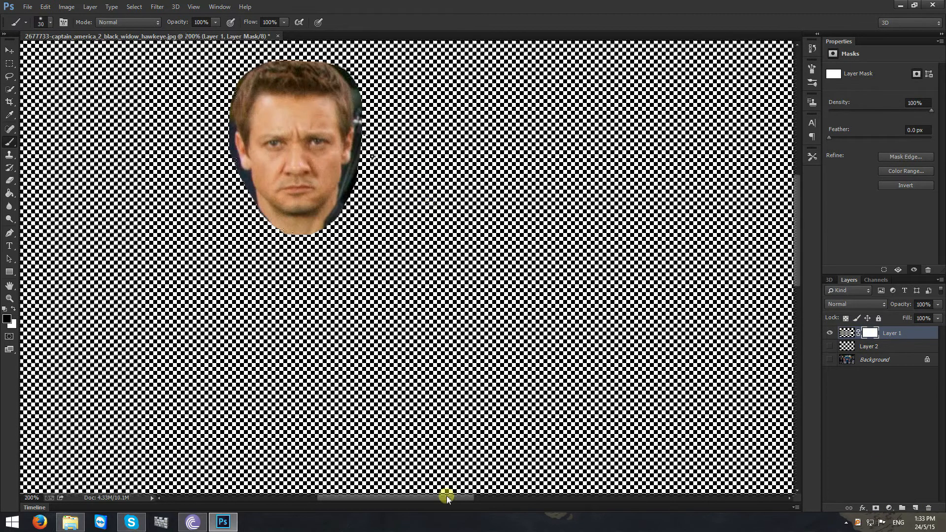
pyautogui.moveTo(443, 497); pyautogui.dragTo(431, 496)
pyautogui.moveTo(798, 221); pyautogui.dragTo(796, 201)
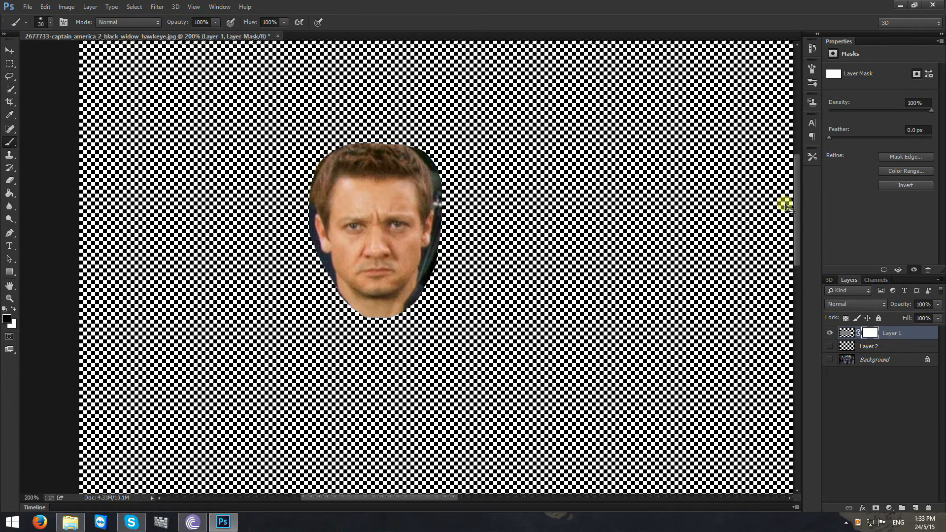
pyautogui.hotkey('ctrl', '+')
pyautogui.rightClick(452, 241)
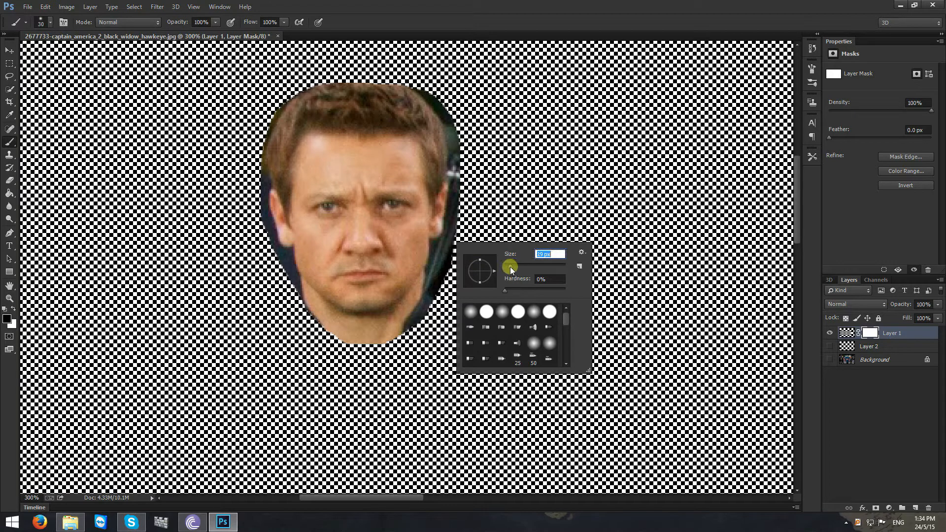
pyautogui.moveTo(509, 267); pyautogui.dragTo(508, 267)
pyautogui.press('Return')
pyautogui.rightClick(454, 260)
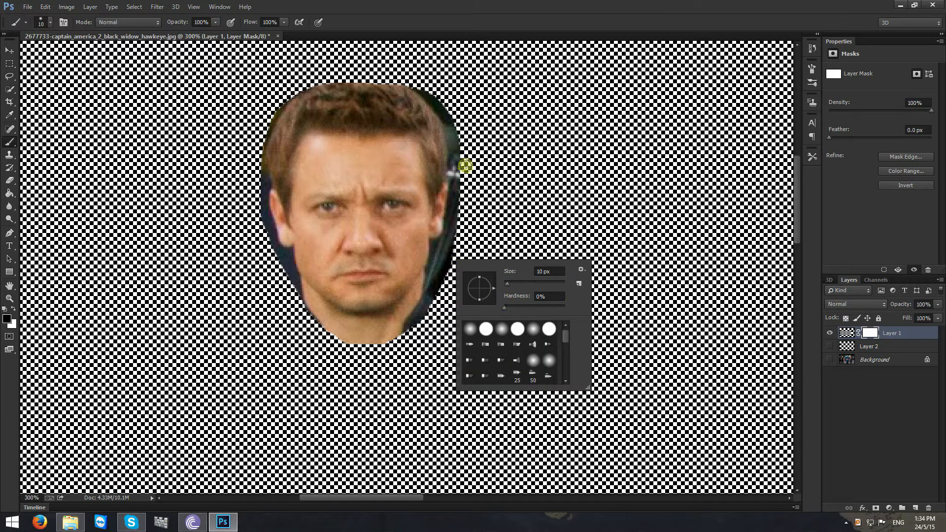
# - Paint black on Layer 1's mask to hide the background, ears, neck and hair, leaving only Hawkeye's face
pyautogui.moveTo(430, 296)
pyautogui.mouseDown()
pyautogui.moveTo(451, 245)
pyautogui.moveTo(453, 253)
pyautogui.moveTo(459, 162)
pyautogui.moveTo(462, 170)
pyautogui.moveTo(453, 112)
pyautogui.moveTo(457, 132)
pyautogui.moveTo(440, 110)
pyautogui.moveTo(429, 147)
pyautogui.moveTo(439, 123)
pyautogui.moveTo(449, 133)
pyautogui.moveTo(457, 126)
pyautogui.moveTo(441, 189)
pyautogui.moveTo(433, 178)
pyautogui.moveTo(437, 295)
pyautogui.moveTo(453, 167)
pyautogui.moveTo(448, 274)
pyautogui.moveTo(438, 257)
pyautogui.moveTo(395, 315)
pyautogui.moveTo(429, 267)
pyautogui.moveTo(427, 300)
pyautogui.moveTo(370, 369)
pyautogui.moveTo(382, 359)
pyautogui.moveTo(359, 343)
pyautogui.moveTo(402, 321)
pyautogui.moveTo(383, 335)
pyautogui.moveTo(388, 313)
pyautogui.moveTo(350, 320)
pyautogui.moveTo(277, 270)
pyautogui.moveTo(315, 321)
pyautogui.moveTo(340, 326)
pyautogui.moveTo(313, 308)
pyautogui.moveTo(334, 339)
pyautogui.mouseUp()
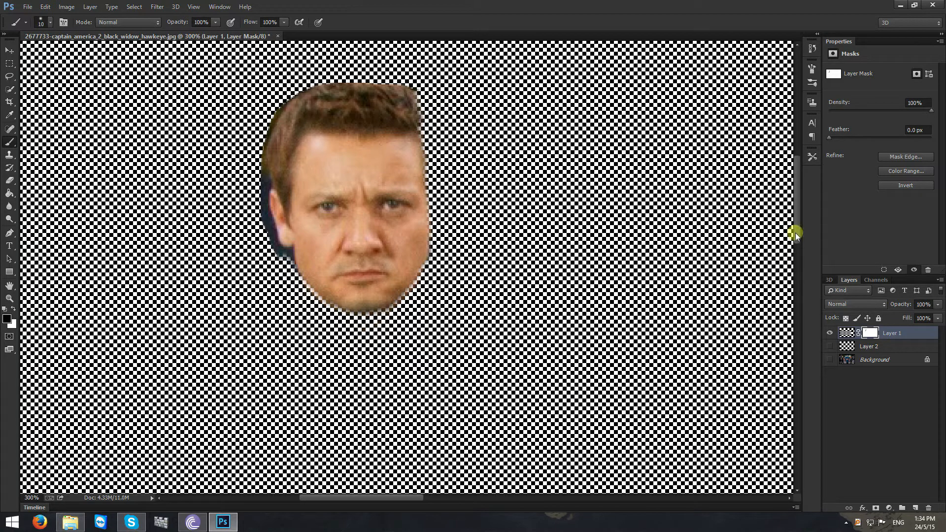
pyautogui.moveTo(795, 232); pyautogui.dragTo(797, 216)
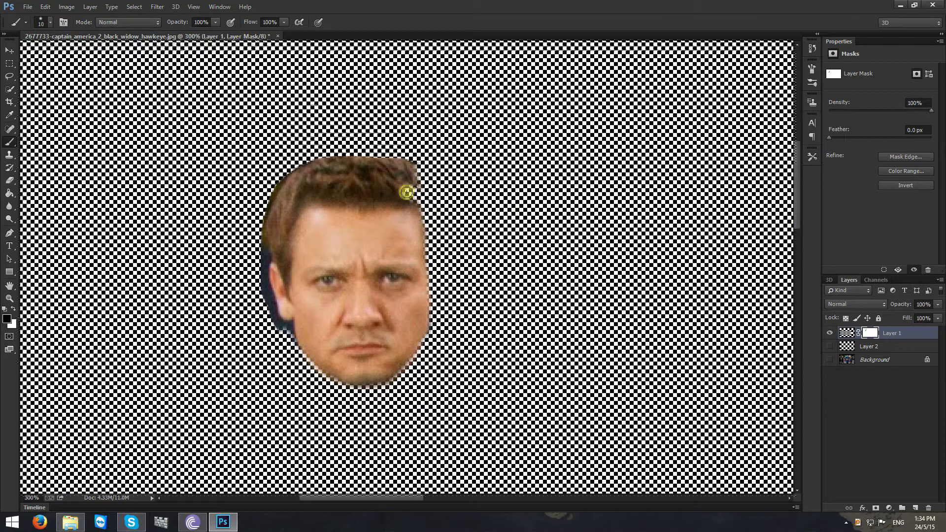
pyautogui.moveTo(406, 192)
pyautogui.mouseDown()
pyautogui.moveTo(317, 181)
pyautogui.moveTo(424, 193)
pyautogui.moveTo(432, 202)
pyautogui.moveTo(359, 202)
pyautogui.moveTo(301, 184)
pyautogui.moveTo(313, 173)
pyautogui.moveTo(434, 173)
pyautogui.moveTo(386, 168)
pyautogui.moveTo(441, 159)
pyautogui.moveTo(412, 158)
pyautogui.moveTo(450, 156)
pyautogui.moveTo(456, 169)
pyautogui.moveTo(300, 200)
pyautogui.moveTo(283, 292)
pyautogui.moveTo(295, 361)
pyautogui.moveTo(265, 241)
pyautogui.moveTo(259, 326)
pyautogui.moveTo(269, 276)
pyautogui.moveTo(271, 314)
pyautogui.moveTo(287, 239)
pyautogui.mouseUp()
pyautogui.moveTo(263, 257)
pyautogui.mouseDown()
pyautogui.moveTo(288, 189)
pyautogui.moveTo(269, 211)
pyautogui.moveTo(288, 152)
pyautogui.mouseUp()
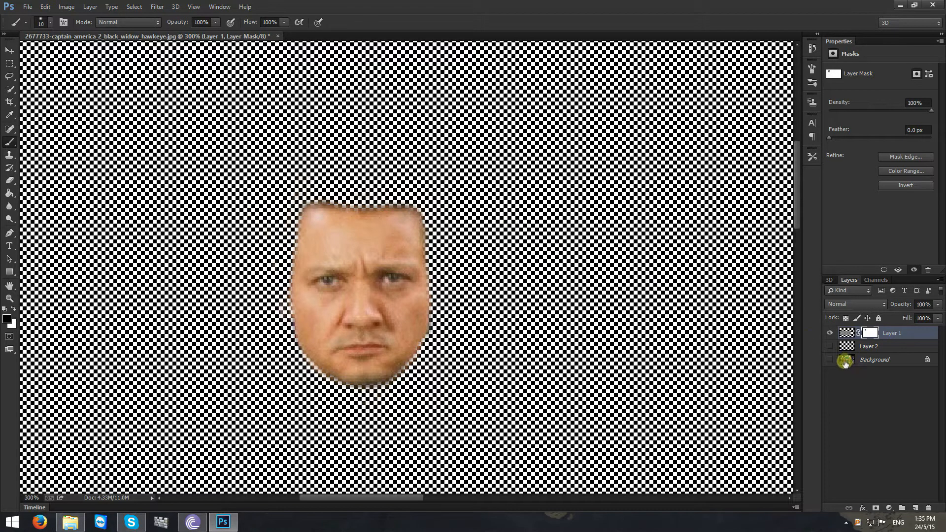
# - Make all layers visible again and view the whole image at 66.67%
pyautogui.keyDown('alt'); pyautogui.click(831, 334); pyautogui.keyUp('alt')
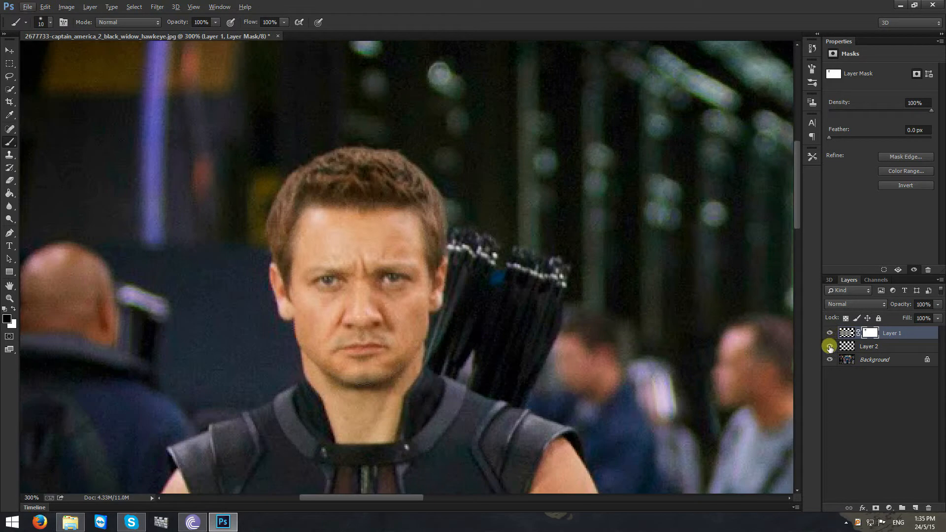
pyautogui.hotkey('ctrl', '-')
pyautogui.hotkey('ctrl', '-')
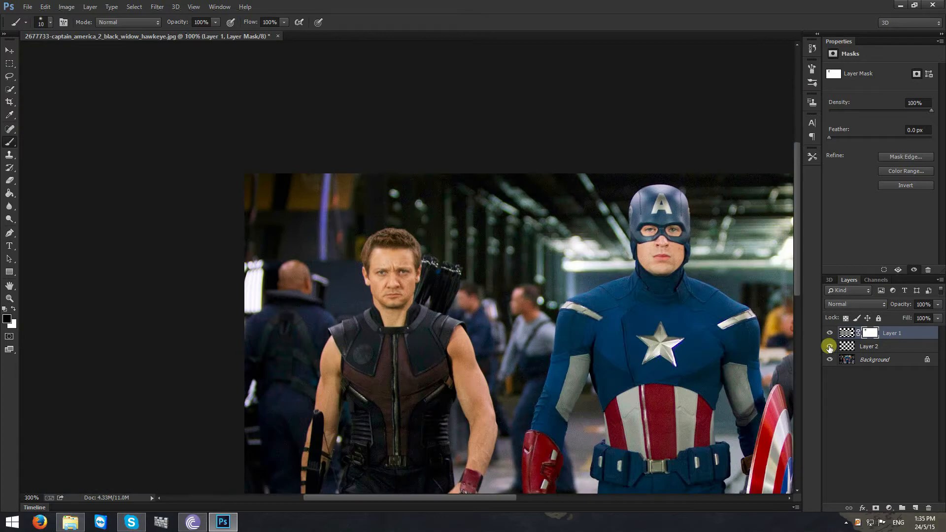
pyautogui.hotkey('ctrl', '-')
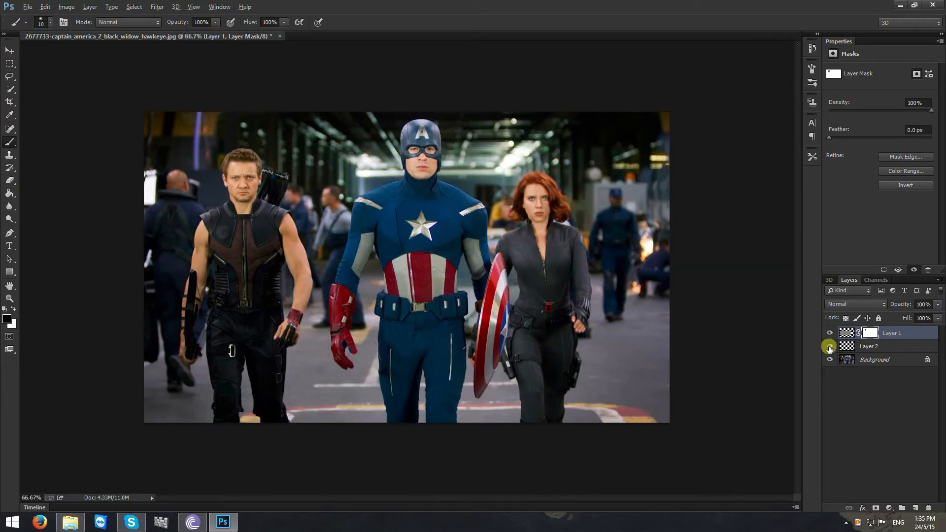
# - Show only Layer 2 with Black Widow's head and add a layer mask to it
pyautogui.keyDown('alt'); pyautogui.click(830, 347); pyautogui.keyUp('alt')
pyautogui.hotkey('ctrl', '+')
pyautogui.hotkey('ctrl', '+')
pyautogui.hotkey('ctrl', '+')
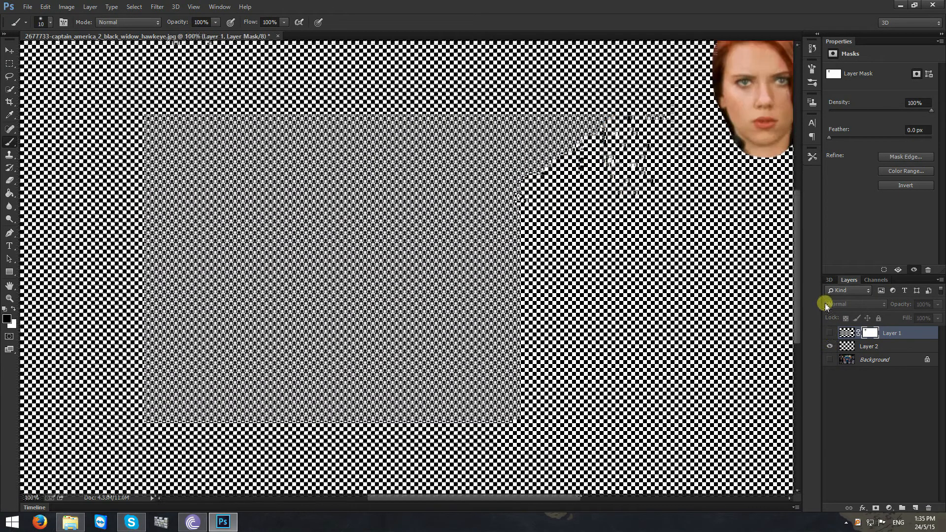
pyautogui.moveTo(531, 498); pyautogui.dragTo(625, 502)
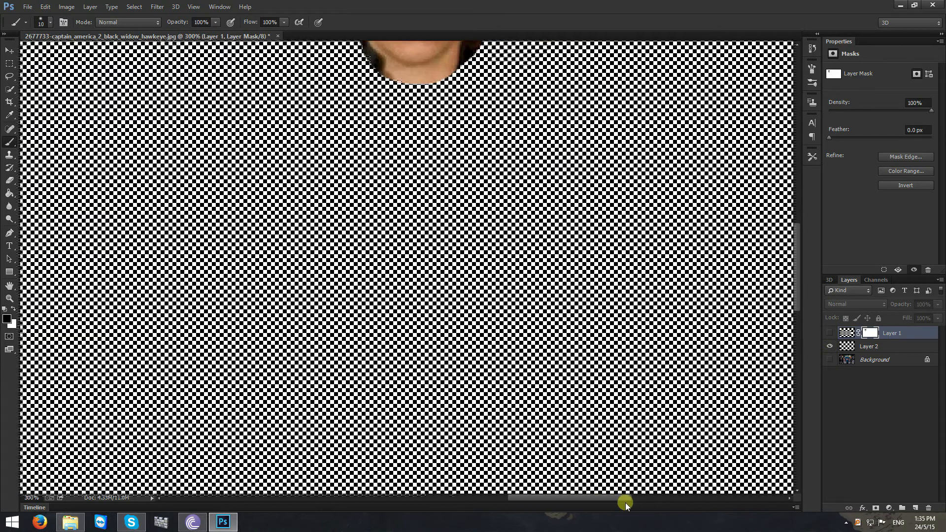
pyautogui.moveTo(796, 290); pyautogui.dragTo(800, 231)
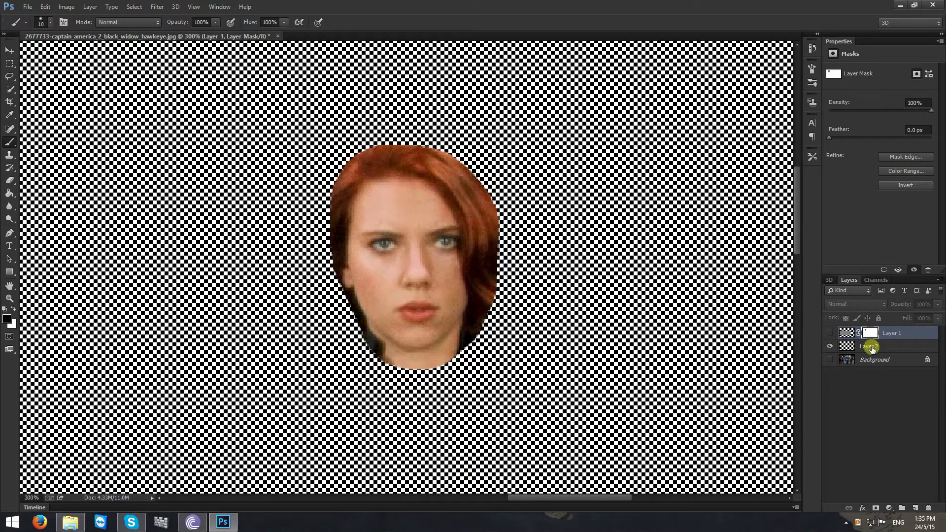
pyautogui.click(850, 346)
pyautogui.click(876, 507)
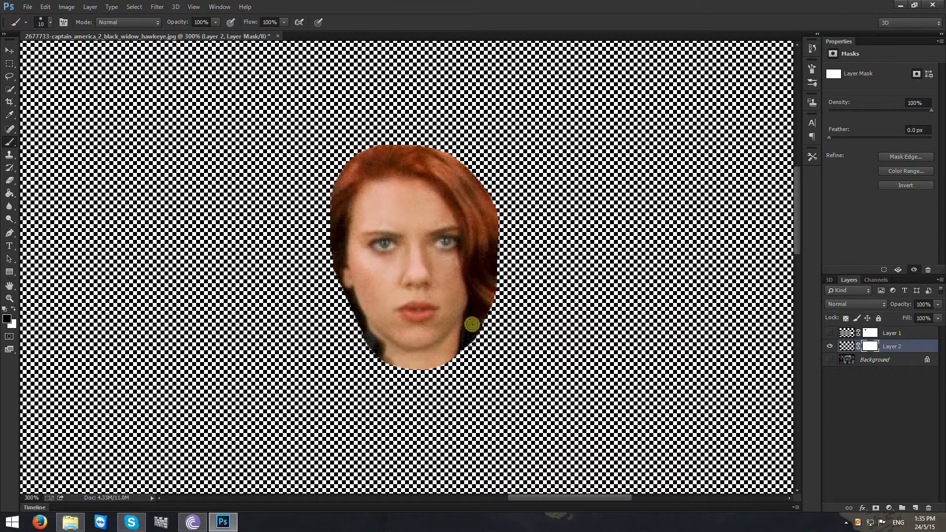
# - Paint black on Layer 2's mask to hide the hair, neck and background, leaving only Black Widow's face
pyautogui.moveTo(471, 311)
pyautogui.mouseDown()
pyautogui.moveTo(483, 294)
pyautogui.moveTo(488, 320)
pyautogui.moveTo(486, 278)
pyautogui.moveTo(494, 294)
pyautogui.moveTo(473, 287)
pyautogui.moveTo(476, 297)
pyautogui.moveTo(474, 280)
pyautogui.moveTo(478, 304)
pyautogui.moveTo(471, 275)
pyautogui.mouseUp()
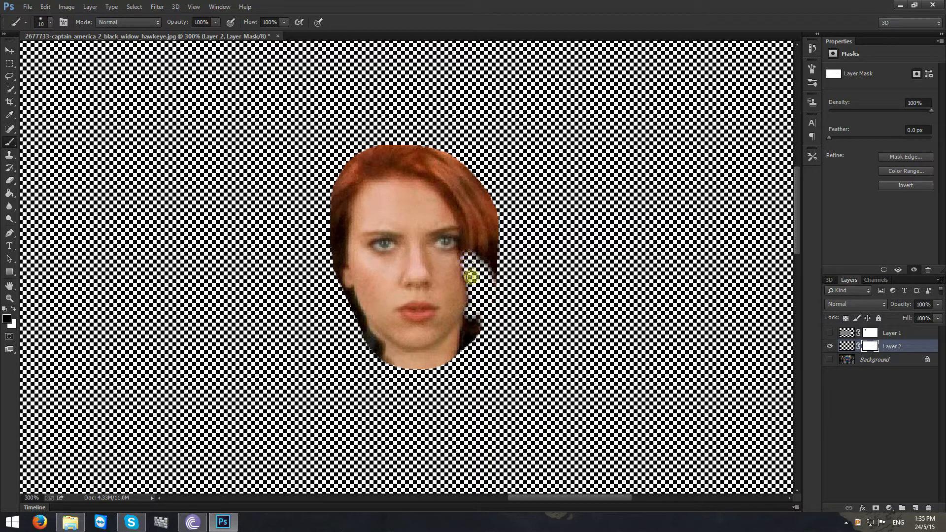
pyautogui.moveTo(466, 240)
pyautogui.mouseDown()
pyautogui.moveTo(418, 173)
pyautogui.moveTo(446, 152)
pyautogui.moveTo(421, 142)
pyautogui.moveTo(432, 158)
pyautogui.moveTo(467, 157)
pyautogui.moveTo(439, 168)
pyautogui.moveTo(462, 175)
pyautogui.moveTo(425, 158)
pyautogui.moveTo(470, 201)
pyautogui.moveTo(456, 208)
pyautogui.moveTo(458, 167)
pyautogui.moveTo(479, 207)
pyautogui.moveTo(484, 152)
pyautogui.moveTo(493, 183)
pyautogui.moveTo(484, 159)
pyautogui.moveTo(477, 245)
pyautogui.mouseUp()
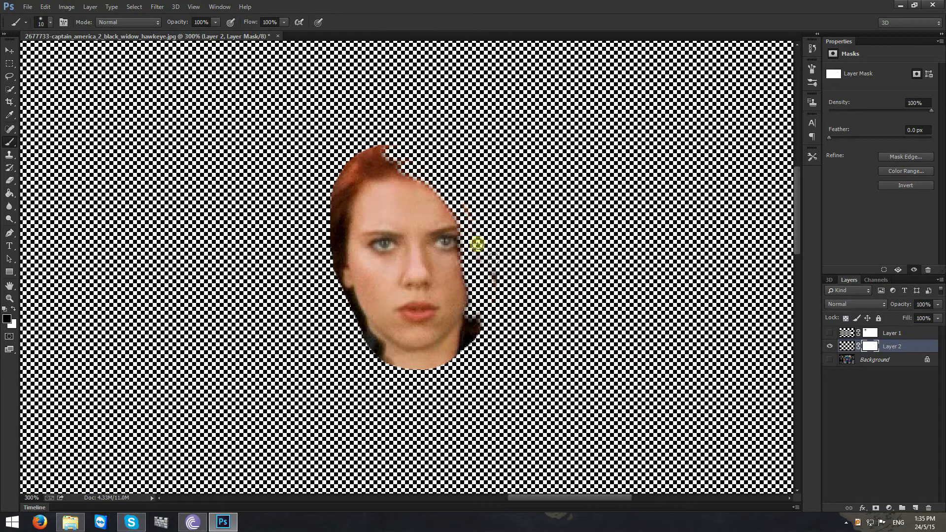
pyautogui.moveTo(492, 325)
pyautogui.mouseDown()
pyautogui.moveTo(506, 294)
pyautogui.moveTo(437, 354)
pyautogui.moveTo(474, 336)
pyautogui.moveTo(453, 373)
pyautogui.moveTo(441, 373)
pyautogui.moveTo(441, 350)
pyautogui.moveTo(408, 358)
pyautogui.moveTo(381, 345)
pyautogui.moveTo(424, 359)
pyautogui.moveTo(367, 365)
pyautogui.mouseUp()
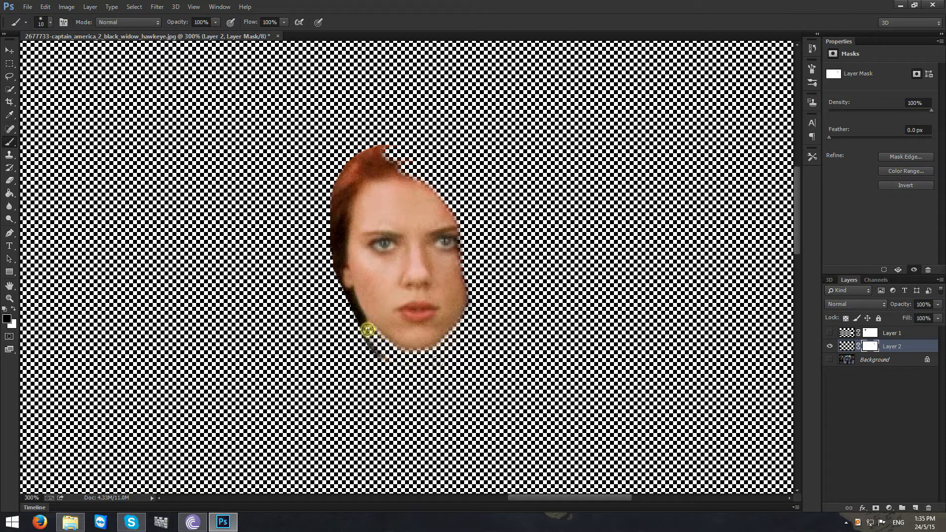
pyautogui.moveTo(355, 311)
pyautogui.mouseDown()
pyautogui.moveTo(337, 262)
pyautogui.moveTo(339, 278)
pyautogui.moveTo(348, 184)
pyautogui.moveTo(426, 173)
pyautogui.moveTo(326, 154)
pyautogui.moveTo(337, 199)
pyautogui.mouseUp()
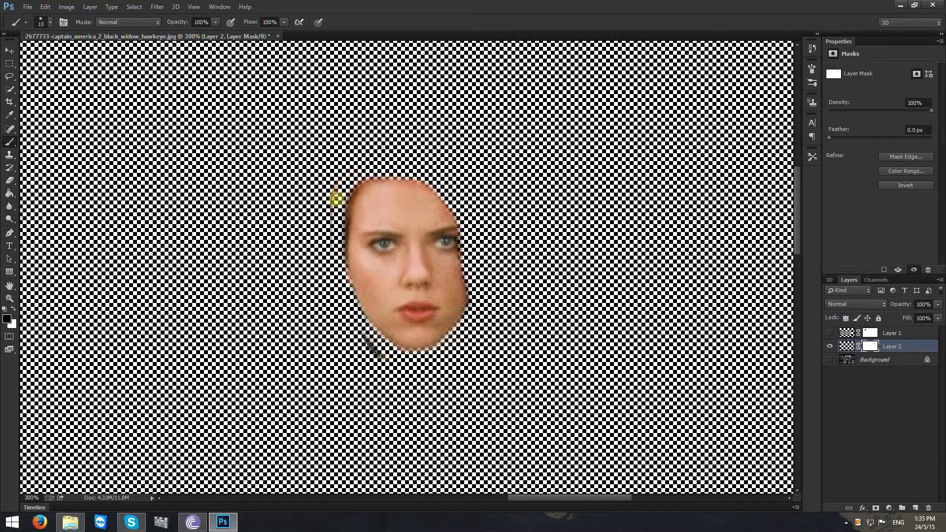
pyautogui.moveTo(335, 277); pyautogui.dragTo(388, 370)
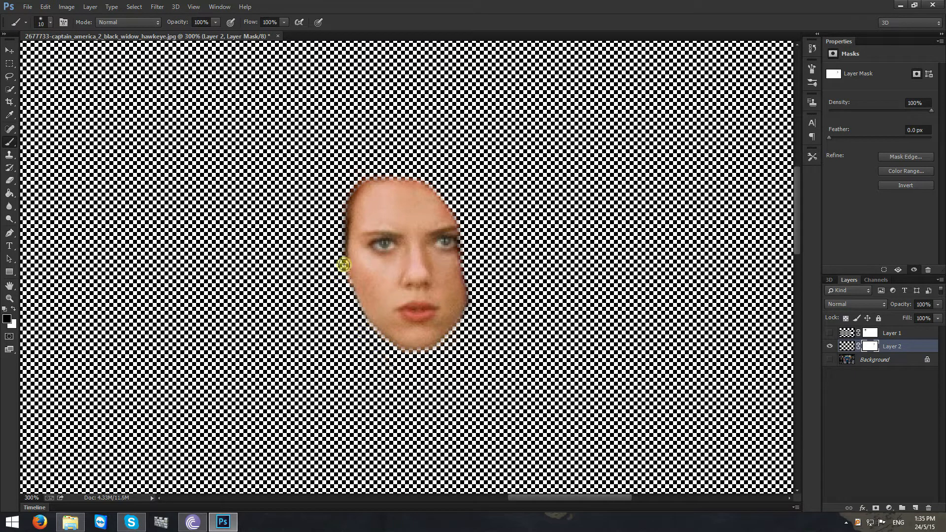
pyautogui.moveTo(344, 265)
pyautogui.mouseDown()
pyautogui.moveTo(341, 239)
pyautogui.moveTo(365, 179)
pyautogui.moveTo(381, 172)
pyautogui.mouseUp()
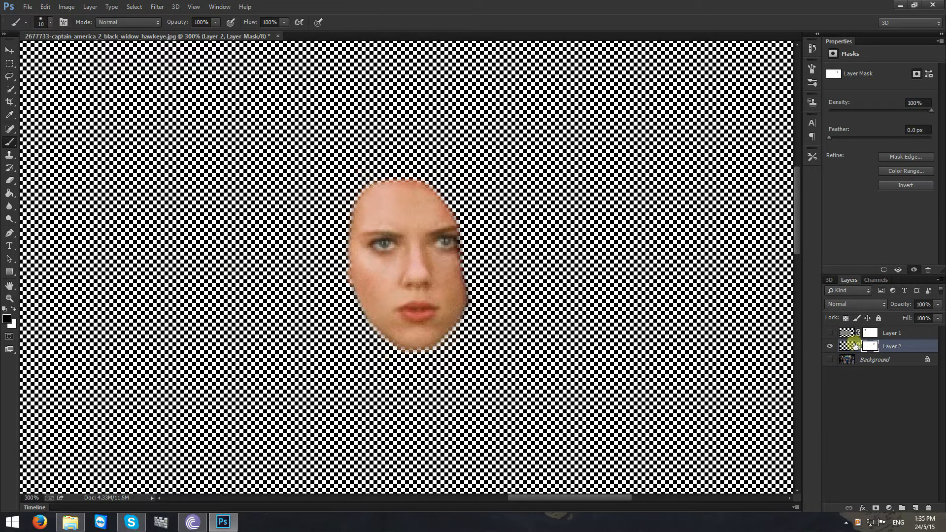
# - Make all layers visible again and view the whole image at 66.67%
pyautogui.keyDown('alt'); pyautogui.click(827, 347); pyautogui.keyUp('alt')
pyautogui.hotkey('ctrl', '-')
pyautogui.hotkey('ctrl', '-')
pyautogui.hotkey('ctrl', '-')
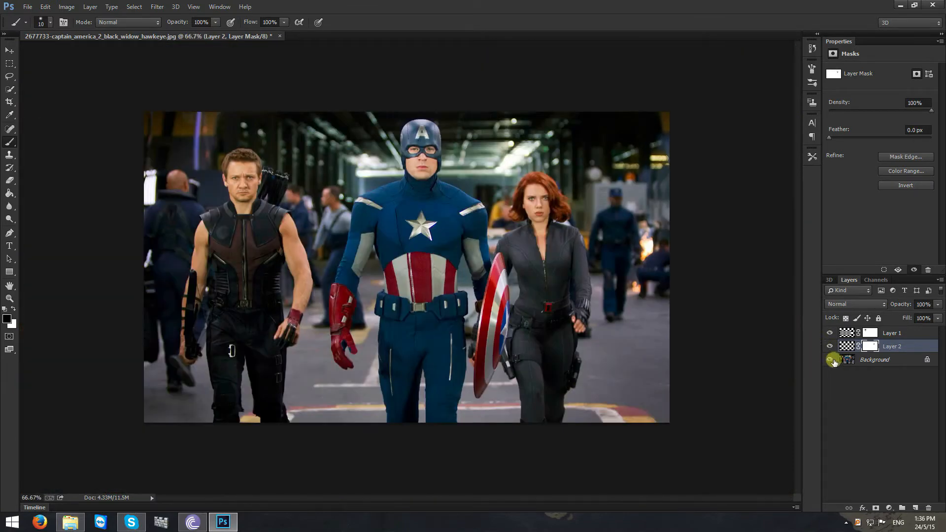
# - Hide Layer 1 and make Layer 2's image, rather than its mask, the active target
pyautogui.hotkey('ctrl', '+')
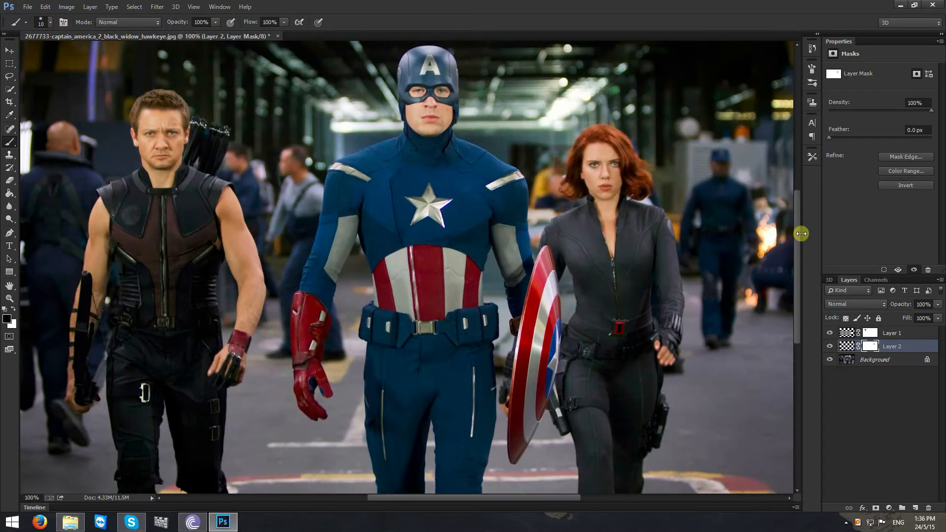
pyautogui.moveTo(798, 235); pyautogui.dragTo(801, 214)
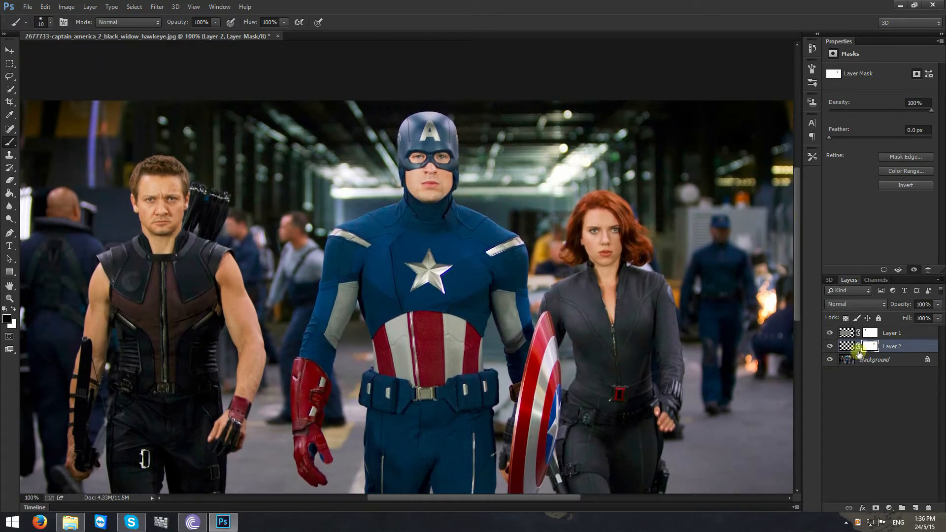
pyautogui.click(850, 346)
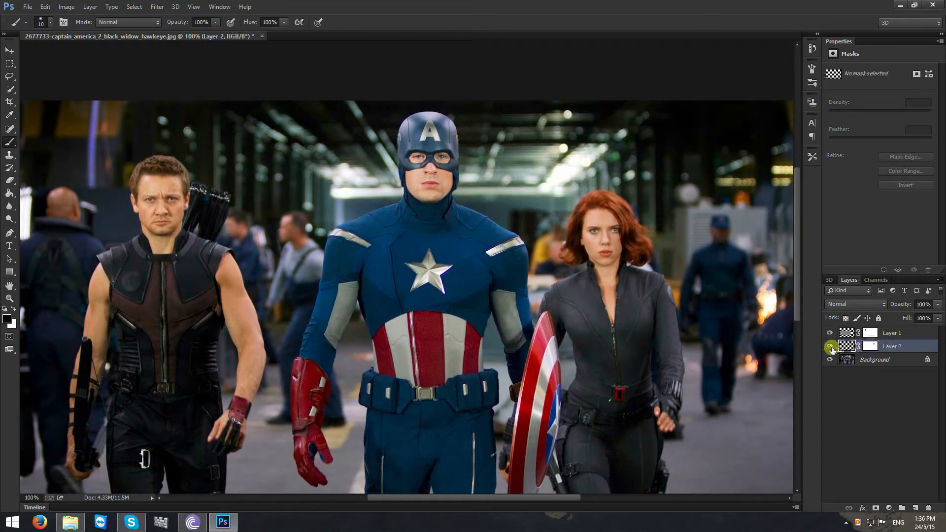
pyautogui.click(883, 337)
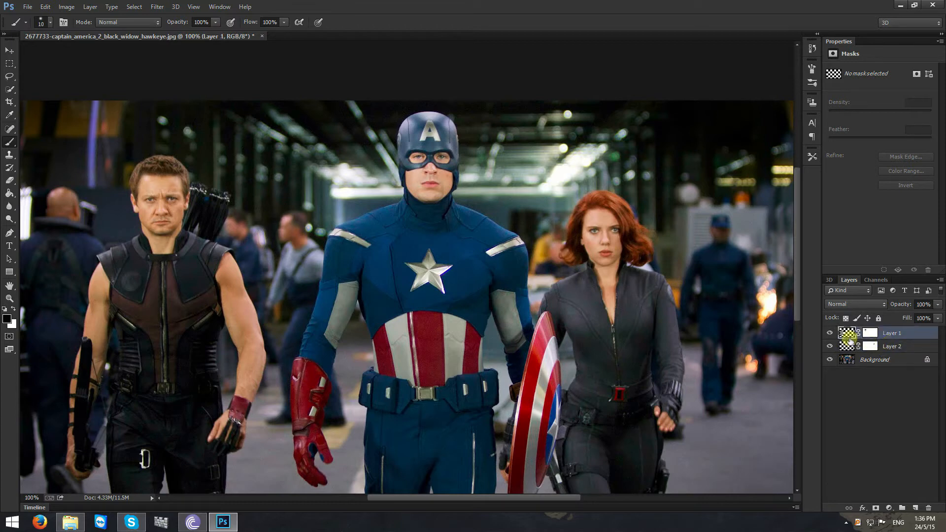
pyautogui.click(888, 346)
pyautogui.click(830, 347)
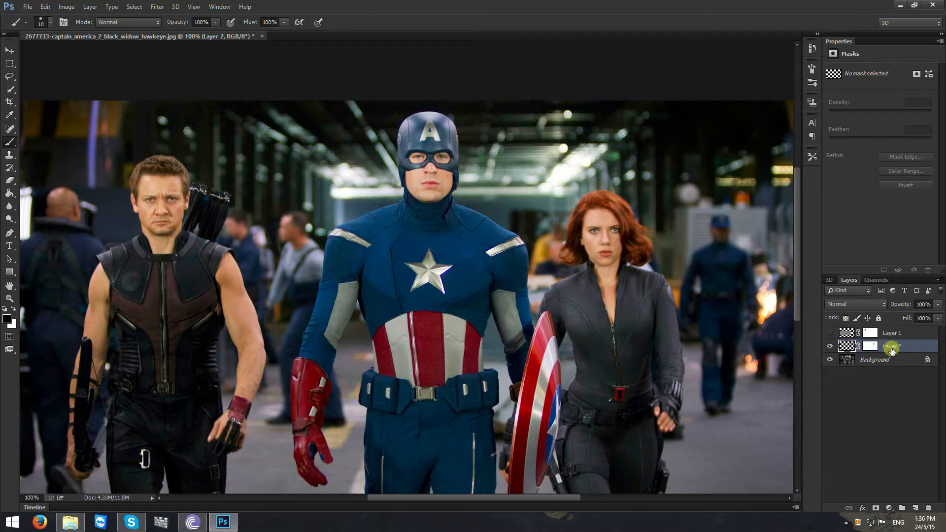
# - Free Transform Layer 2 and move Black Widow's face over Hawkeye's face, roughly matching the eyes and mouth
pyautogui.hotkey('ctrl', 't')
pyautogui.moveTo(608, 254); pyautogui.dragTo(176, 223)
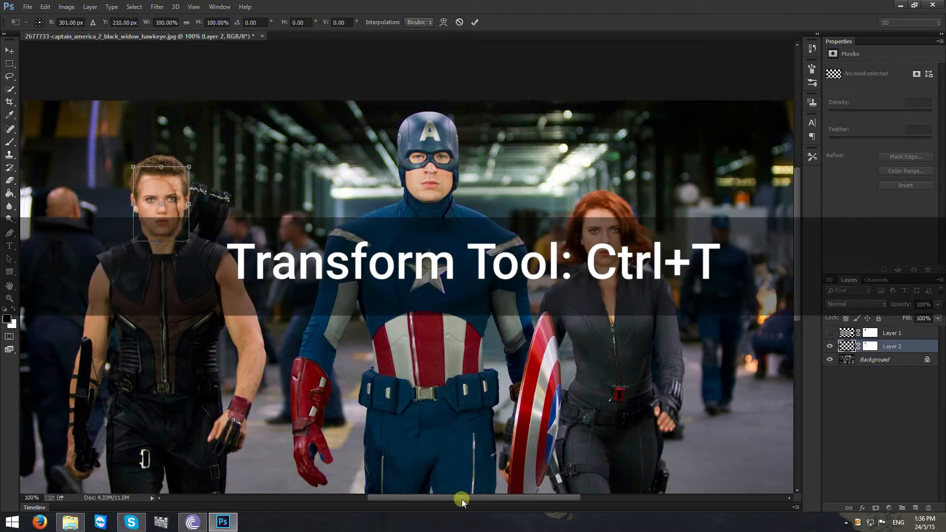
pyautogui.moveTo(460, 496); pyautogui.dragTo(406, 496)
pyautogui.moveTo(795, 297); pyautogui.dragTo(794, 284)
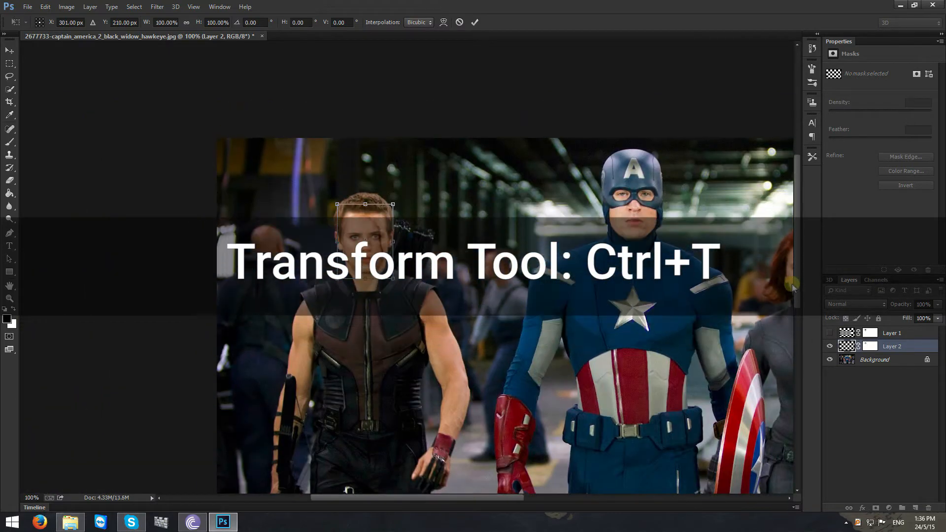
pyautogui.hotkey('ctrl', '+')
pyautogui.hotkey('ctrl', '+')
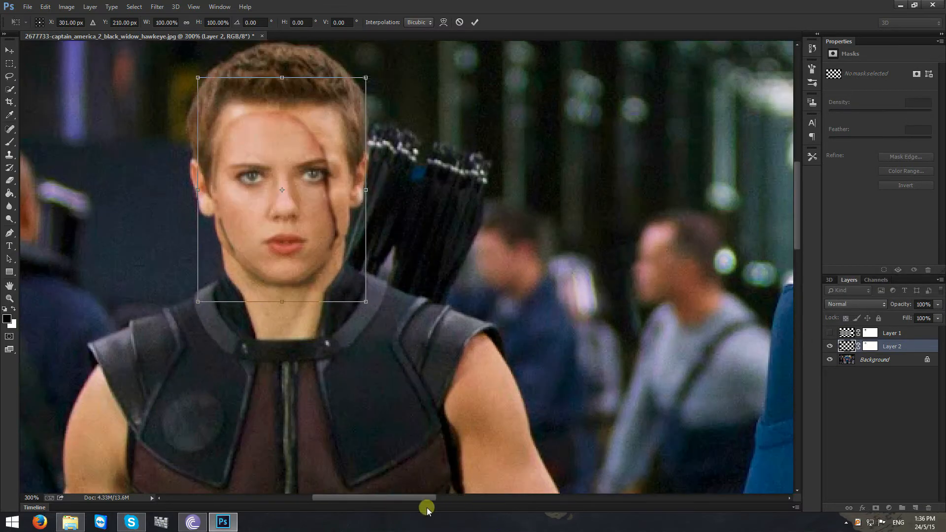
pyautogui.moveTo(426, 497); pyautogui.dragTo(410, 497)
pyautogui.moveTo(798, 242); pyautogui.dragTo(798, 220)
pyautogui.moveTo(443, 346)
pyautogui.mouseDown()
pyautogui.moveTo(473, 321)
pyautogui.moveTo(498, 361)
pyautogui.moveTo(447, 332)
pyautogui.mouseUp()
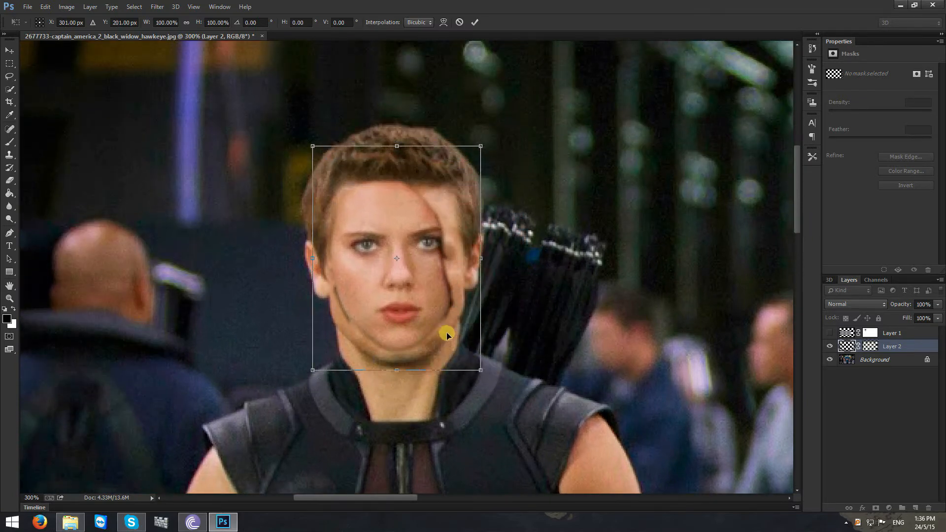
# - Scale Black Widow's face proportionally to about 110%, rotate it about 3.6° clockwise and reposition it on Hawkeye's head
pyautogui.moveTo(507, 396); pyautogui.dragTo(500, 415)
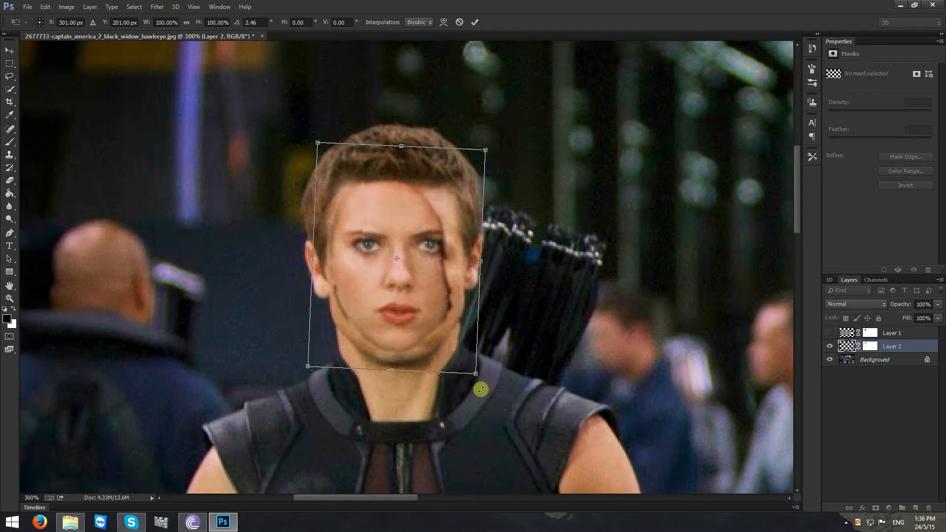
pyautogui.moveTo(477, 375); pyautogui.dragTo(496, 401)
pyautogui.moveTo(453, 352)
pyautogui.mouseDown()
pyautogui.moveTo(491, 331)
pyautogui.moveTo(444, 336)
pyautogui.moveTo(451, 341)
pyautogui.moveTo(419, 353)
pyautogui.moveTo(451, 344)
pyautogui.mouseUp()
pyautogui.moveTo(490, 397); pyautogui.dragTo(523, 389)
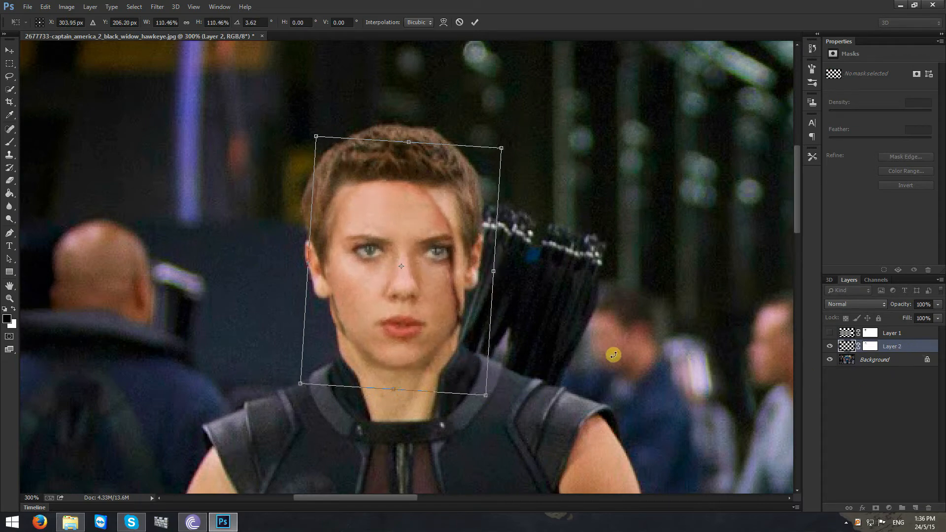
pyautogui.moveTo(451, 289)
pyautogui.mouseDown()
pyautogui.moveTo(350, 309)
pyautogui.moveTo(452, 281)
pyautogui.moveTo(462, 288)
pyautogui.mouseUp()
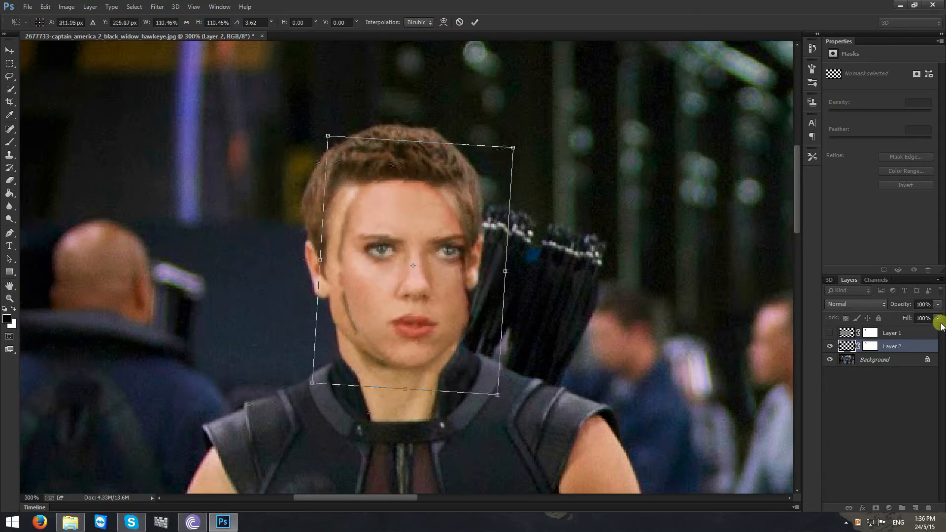
# - Lower Layer 2's opacity to 75% so Hawkeye's features show through for alignment
pyautogui.click(938, 318)
pyautogui.click(938, 305)
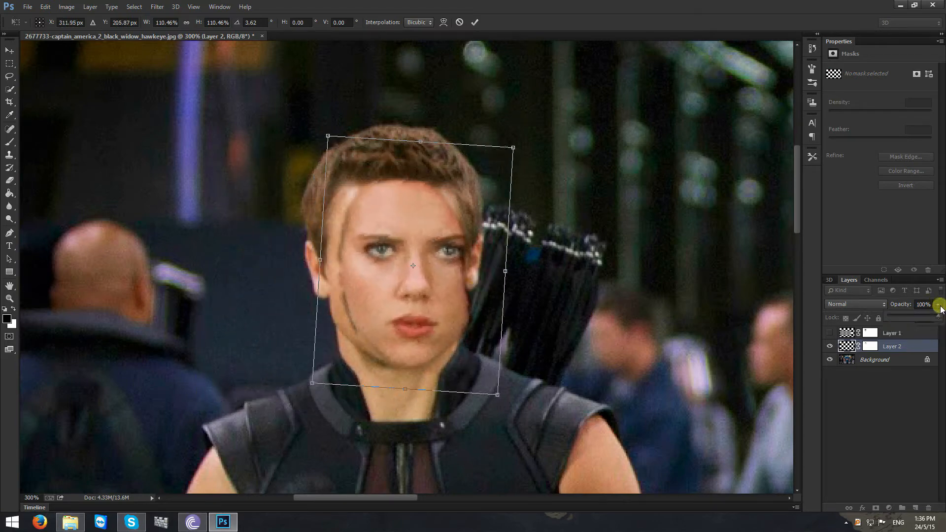
pyautogui.moveTo(929, 317); pyautogui.dragTo(922, 317)
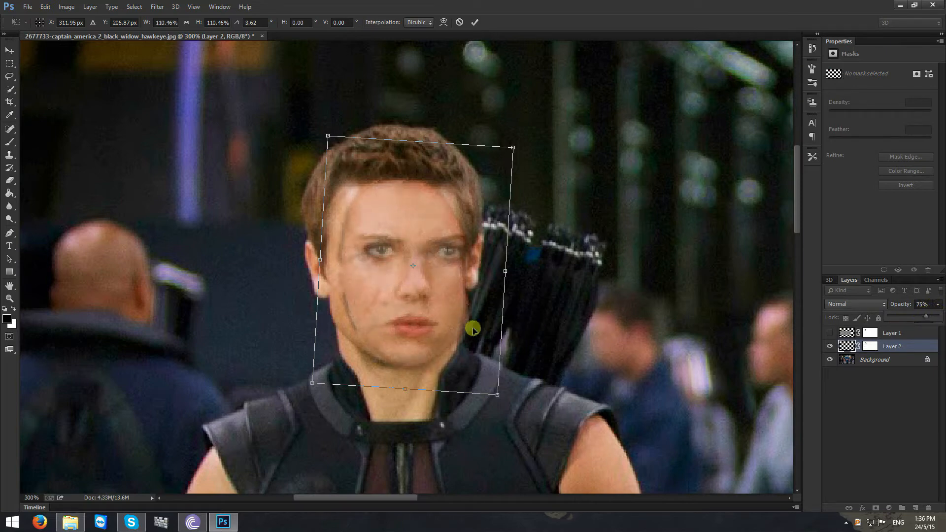
# - Fine-tune the position, rotation and size of Black Widow's face over Hawkeye's features and apply the transform
pyautogui.moveTo(473, 328); pyautogui.dragTo(457, 340)
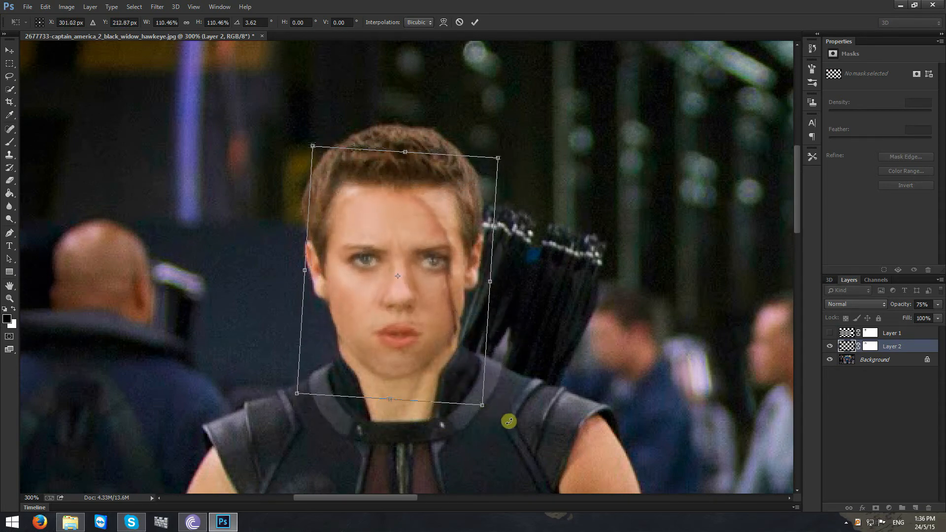
pyautogui.moveTo(507, 421); pyautogui.dragTo(539, 376)
pyautogui.moveTo(418, 309); pyautogui.dragTo(431, 319)
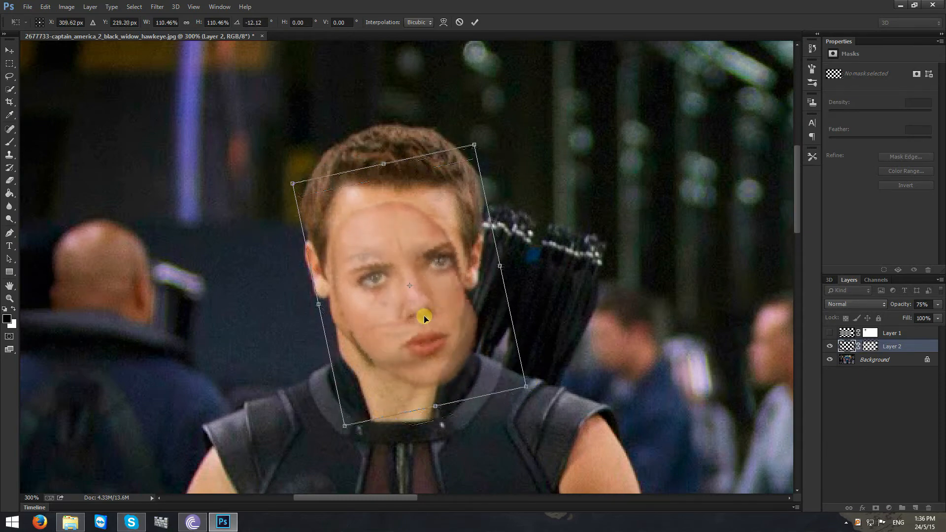
pyautogui.moveTo(522, 433); pyautogui.dragTo(465, 446)
pyautogui.moveTo(448, 369)
pyautogui.mouseDown()
pyautogui.moveTo(438, 354)
pyautogui.moveTo(406, 355)
pyautogui.moveTo(437, 349)
pyautogui.moveTo(450, 395)
pyautogui.moveTo(439, 361)
pyautogui.mouseUp()
pyautogui.moveTo(475, 406); pyautogui.dragTo(447, 368)
pyautogui.click(475, 24)
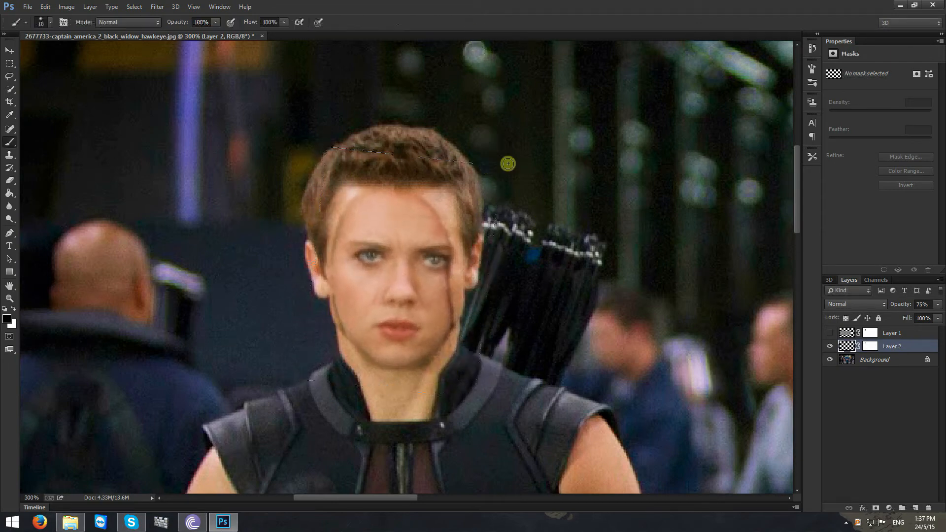
# - Paint black on Layer 2's mask with a 50 px soft brush to blend the face's edges across Hawkeye's forehead
pyautogui.click(871, 347)
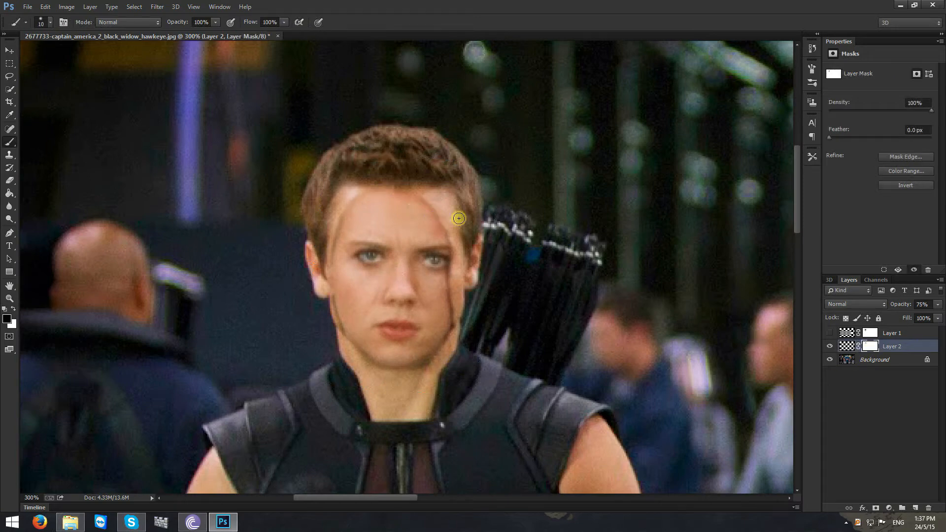
pyautogui.rightClick(477, 219)
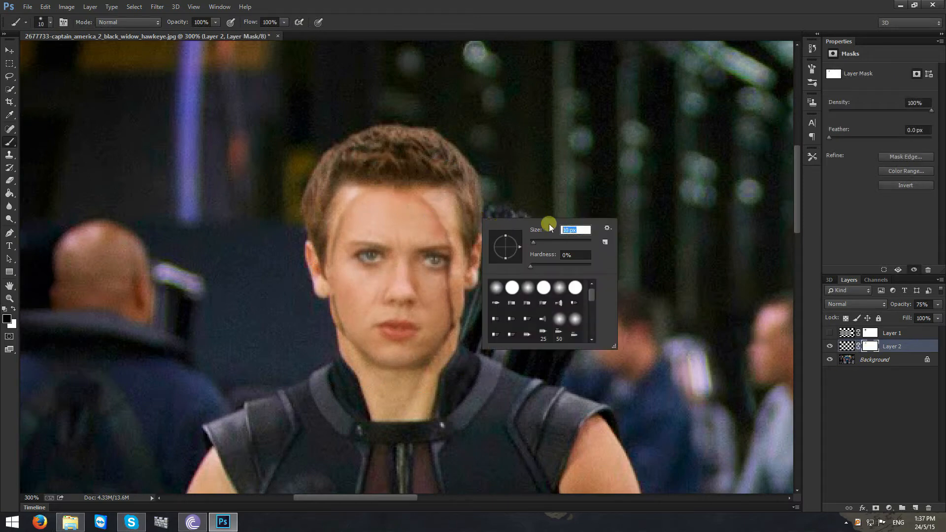
pyautogui.write('50')
pyautogui.click(472, 202)
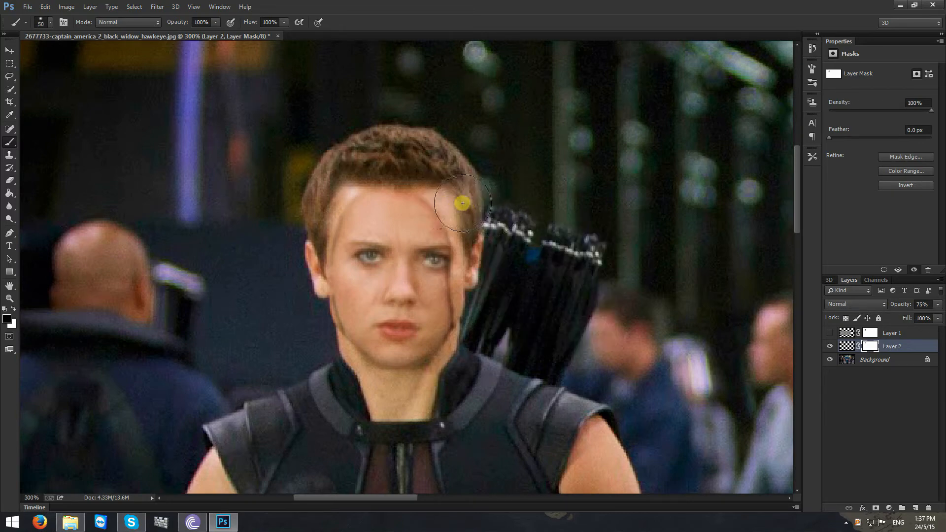
pyautogui.moveTo(462, 203)
pyautogui.mouseDown()
pyautogui.moveTo(422, 186)
pyautogui.moveTo(371, 182)
pyautogui.moveTo(313, 202)
pyautogui.moveTo(393, 169)
pyautogui.moveTo(468, 194)
pyautogui.moveTo(388, 183)
pyautogui.moveTo(336, 199)
pyautogui.moveTo(341, 191)
pyautogui.mouseUp()
# - Reduce the brush to 20 px and paint on Layer 2's mask to remove the dark edges along the temples, cheeks and jaw
pyautogui.rightClick(426, 208)
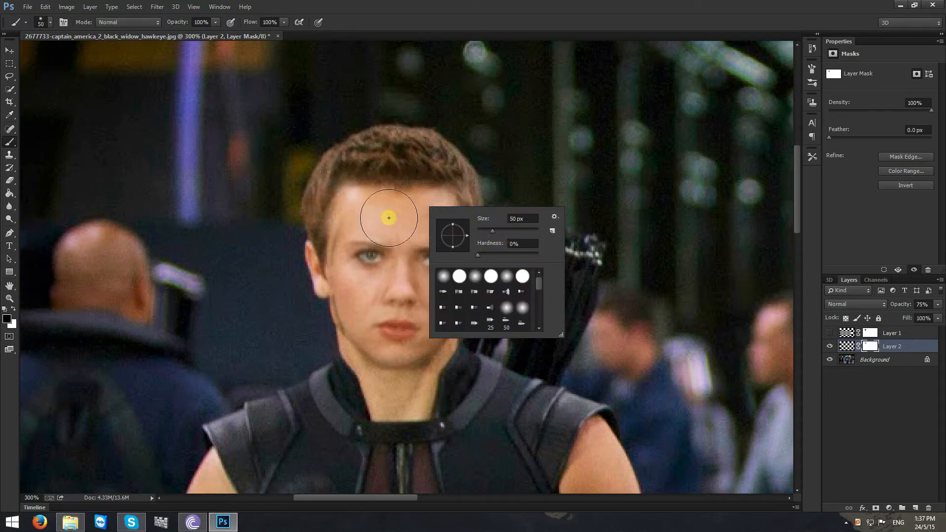
pyautogui.click(534, 218)
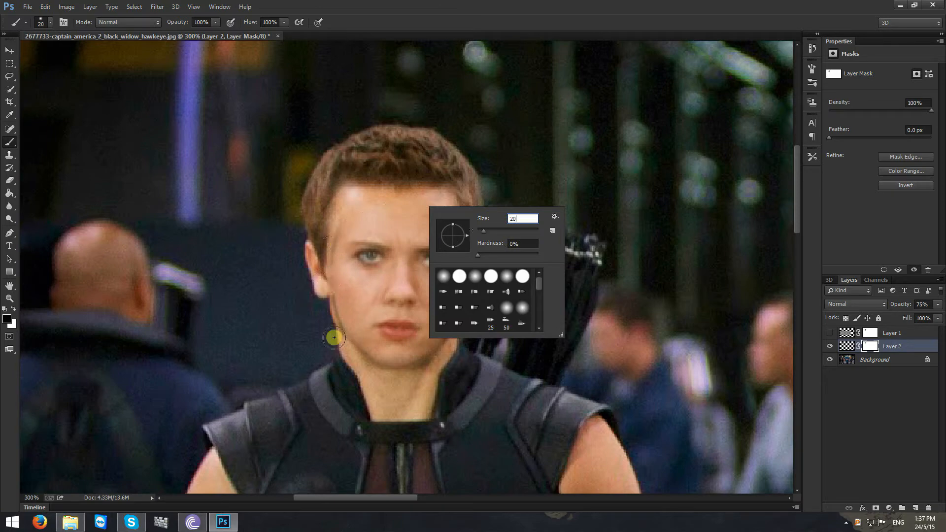
pyautogui.click(335, 257)
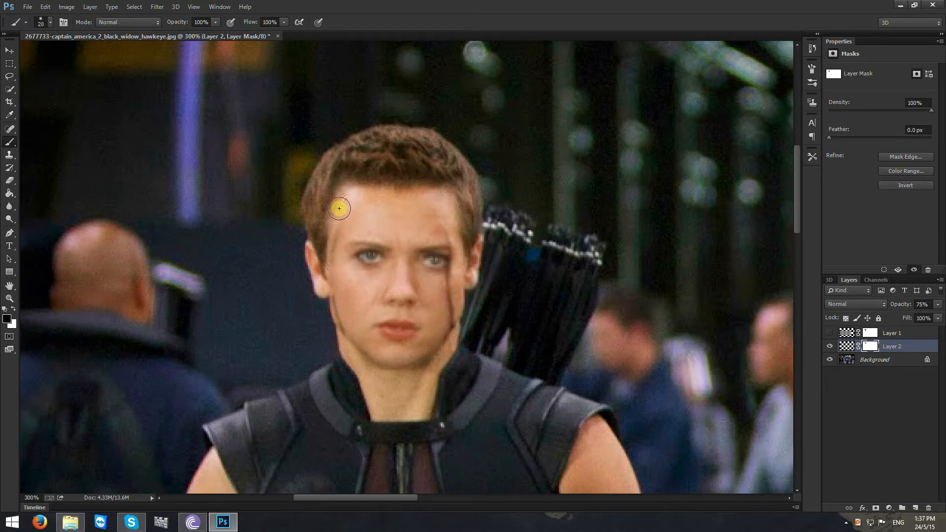
pyautogui.moveTo(339, 209)
pyautogui.mouseDown()
pyautogui.moveTo(329, 310)
pyautogui.moveTo(348, 359)
pyautogui.moveTo(324, 324)
pyautogui.moveTo(346, 357)
pyautogui.moveTo(419, 393)
pyautogui.moveTo(459, 357)
pyautogui.moveTo(453, 279)
pyautogui.moveTo(472, 251)
pyautogui.moveTo(419, 195)
pyautogui.moveTo(454, 205)
pyautogui.moveTo(540, 285)
pyautogui.moveTo(488, 283)
pyautogui.moveTo(460, 275)
pyautogui.mouseUp()
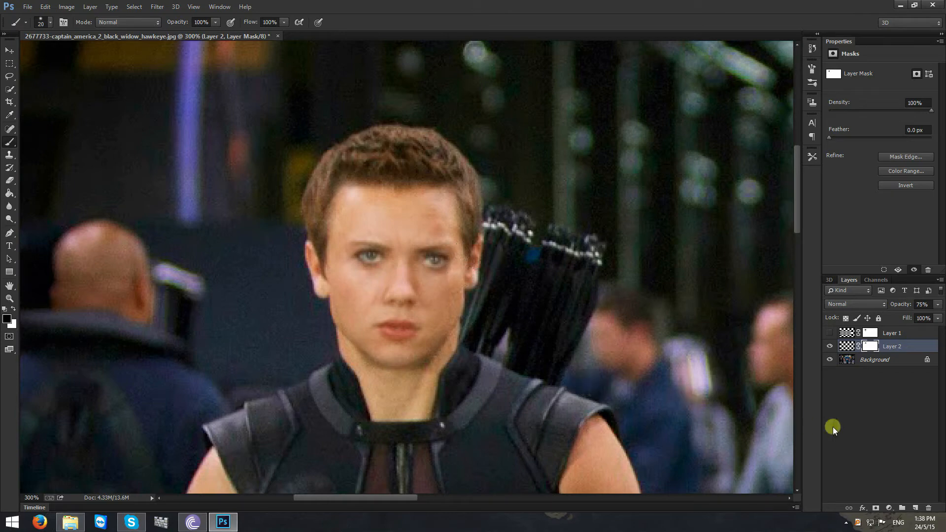
# - Rotate Black Widow's face on Layer 2 by about -1°, apply the transform, and touch up the layer mask along the jaw edge
pyautogui.click(903, 343)
pyautogui.hotkey('ctrl', 't')
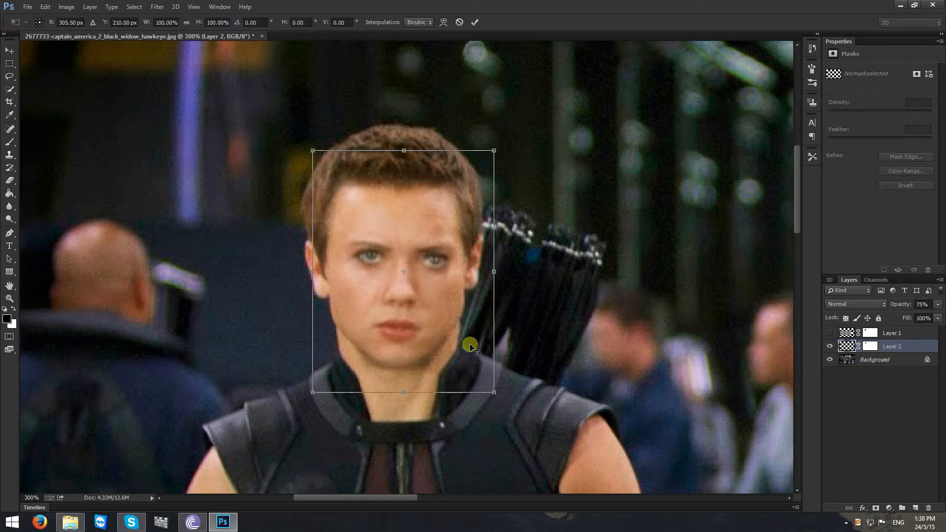
pyautogui.moveTo(525, 419); pyautogui.dragTo(529, 419)
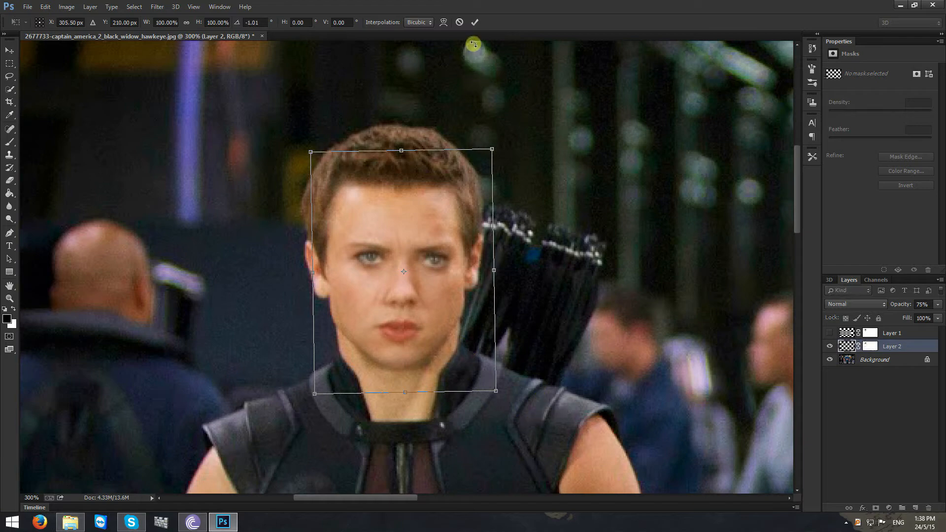
pyautogui.click(474, 22)
pyautogui.click(870, 347)
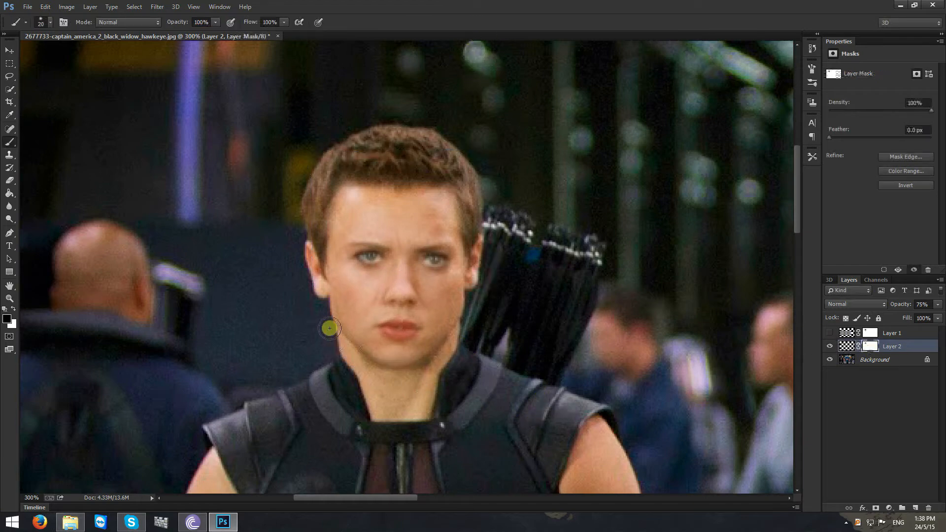
pyautogui.moveTo(329, 328)
pyautogui.mouseDown()
pyautogui.moveTo(331, 313)
pyautogui.moveTo(344, 345)
pyautogui.moveTo(320, 295)
pyautogui.mouseUp()
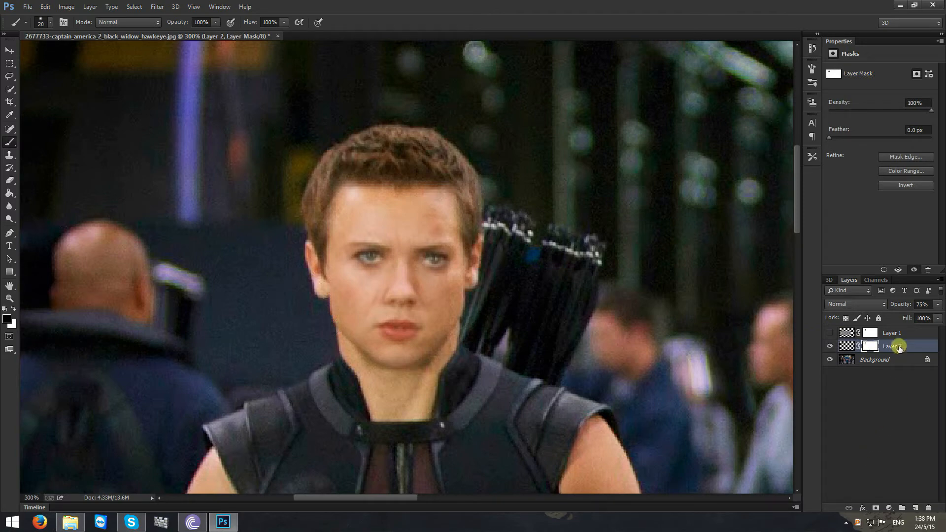
# - Apply a Brightness/Contrast adjustment to the face image on Layer 2 with brightness 18 and contrast -5
pyautogui.click(899, 349)
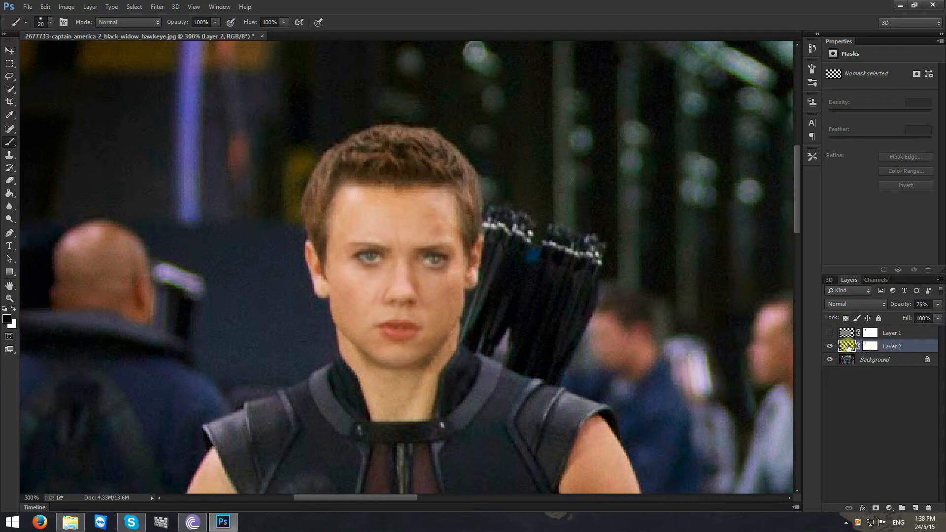
pyautogui.click(73, 8)
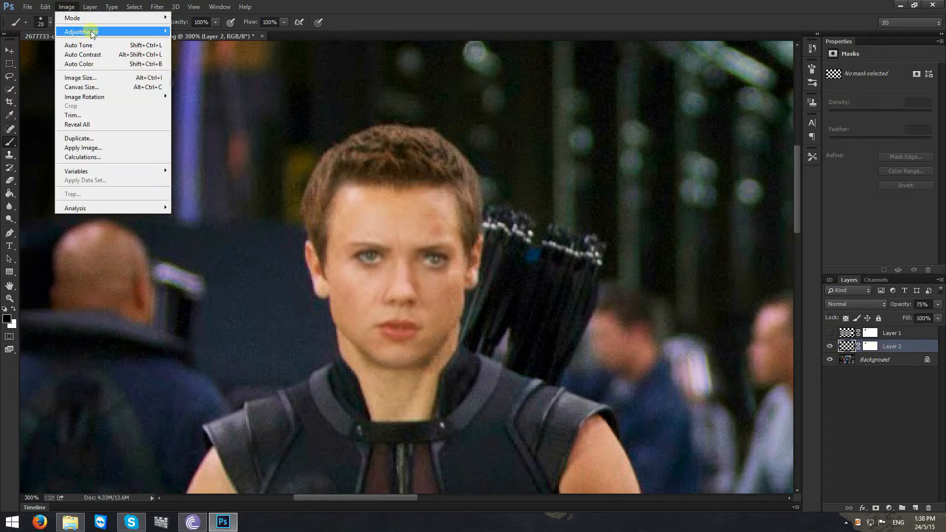
pyautogui.moveTo(159, 34)
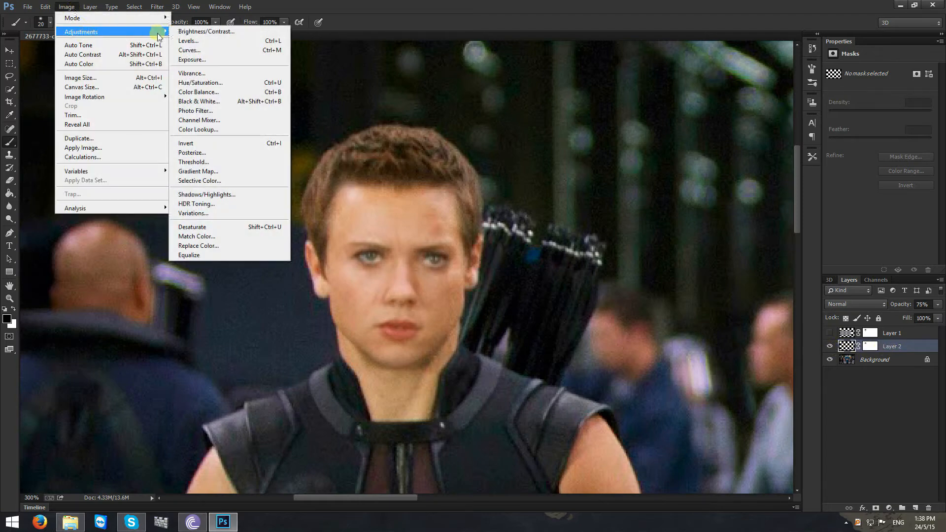
pyautogui.click(193, 33)
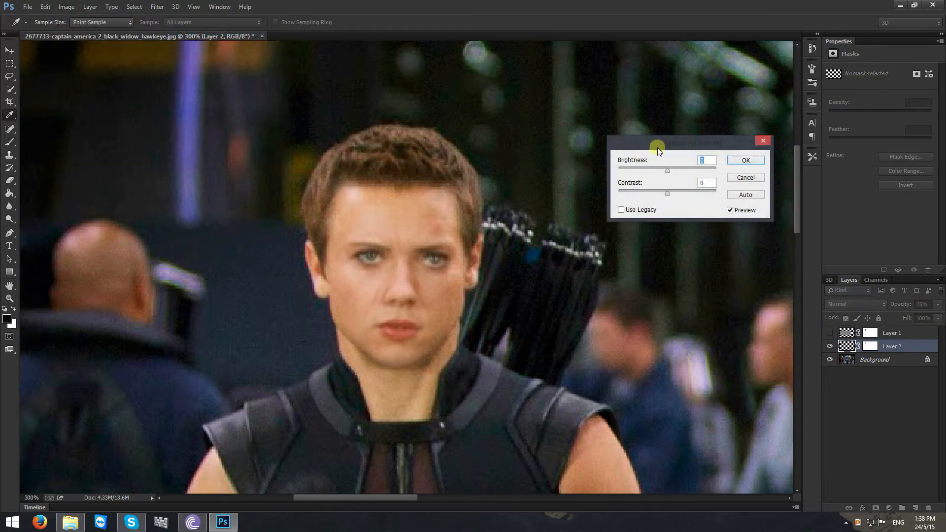
pyautogui.moveTo(658, 147); pyautogui.dragTo(610, 218)
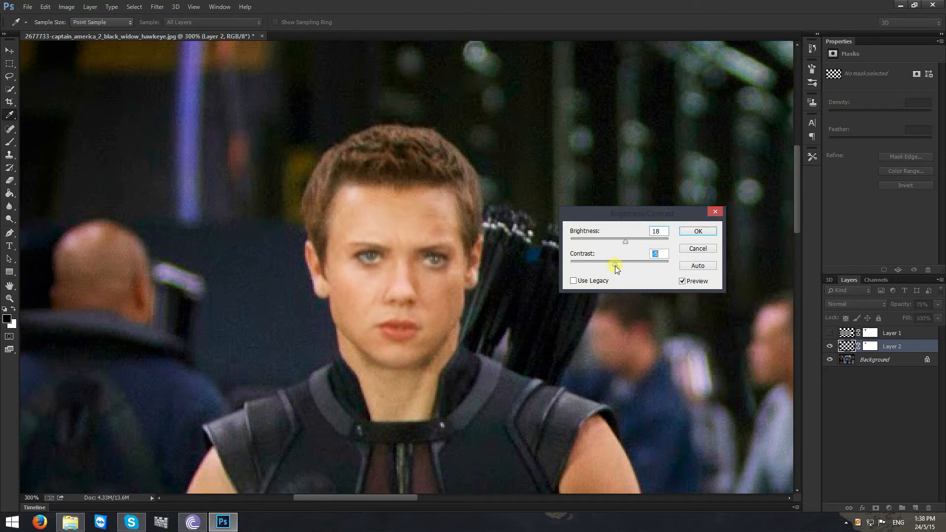
pyautogui.click(682, 232)
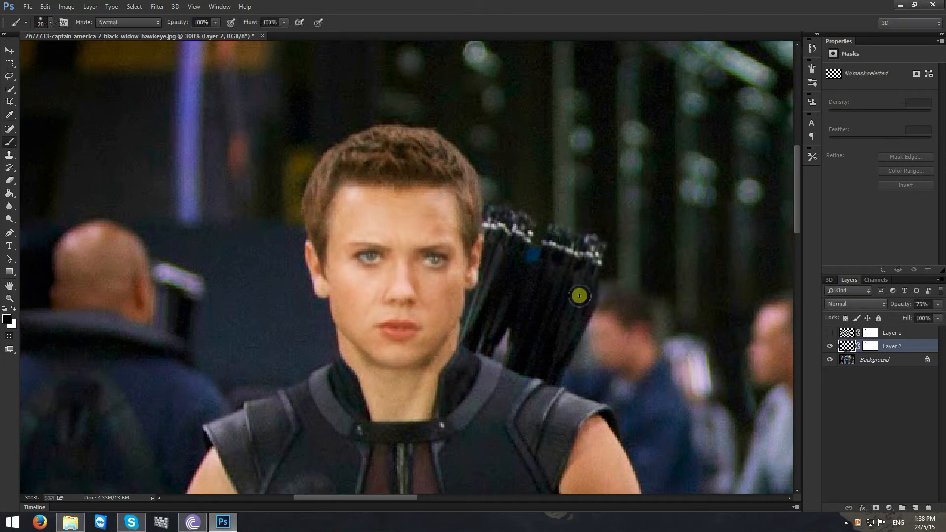
# - Set the brush size to 30 px and paint on Layer 2's mask to blend the face's edge along the quiver-side cheek
pyautogui.click(874, 348)
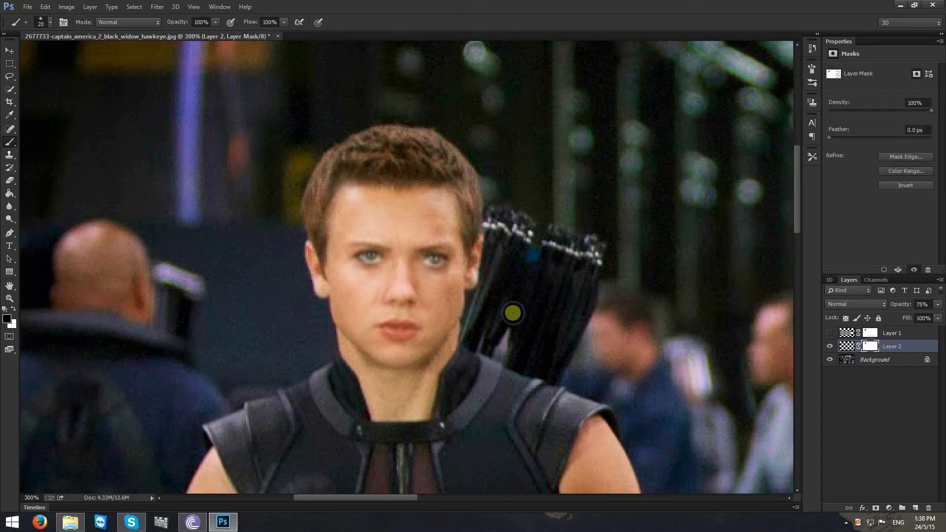
pyautogui.rightClick(462, 298)
pyautogui.click(550, 312)
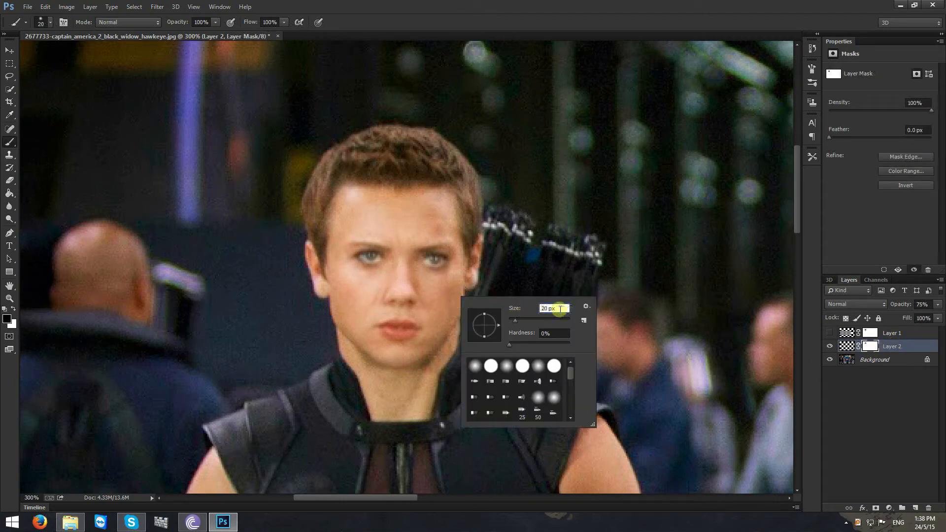
pyautogui.click(513, 308)
pyautogui.press('Return')
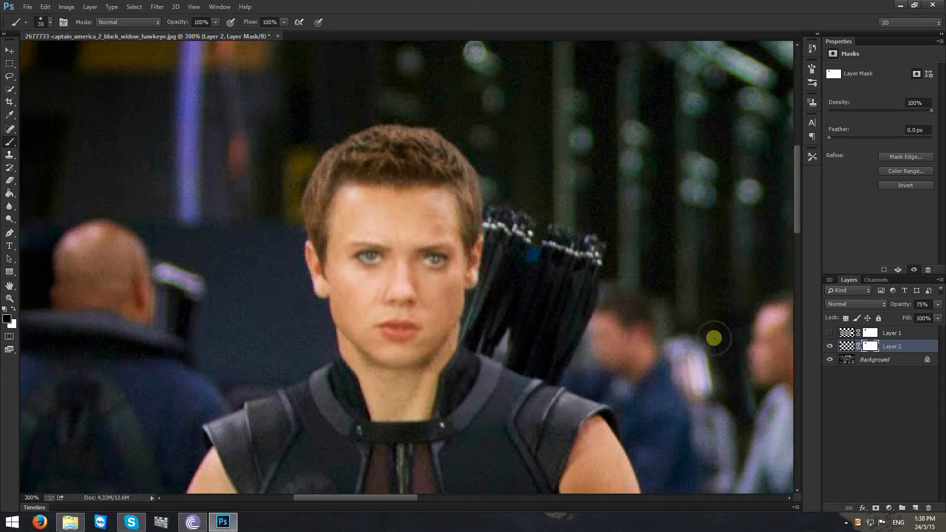
pyautogui.moveTo(453, 296); pyautogui.dragTo(462, 317)
# - Hide Layer 2 and show Layer 1, which holds Hawkeye's cut-out face
pyautogui.hotkey('ctrl', '-')
pyautogui.hotkey('ctrl', '-')
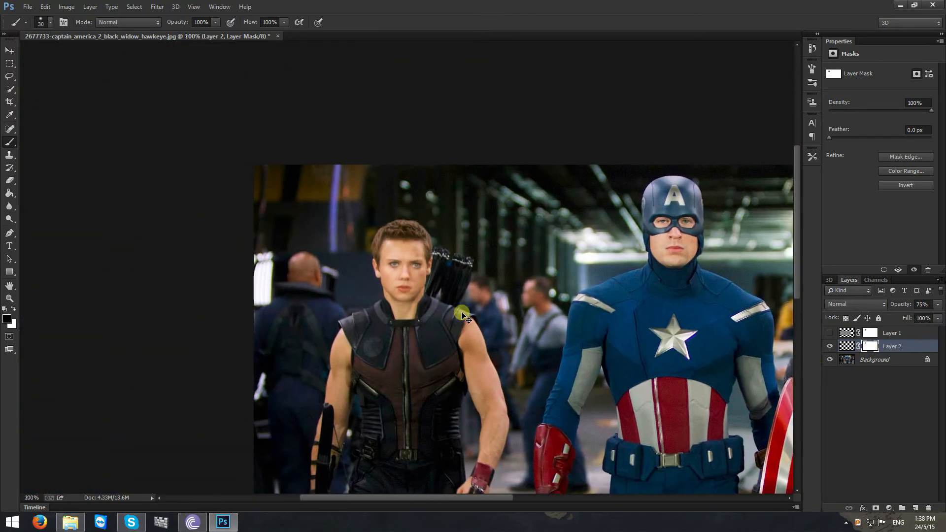
pyautogui.hotkey('ctrl', '+')
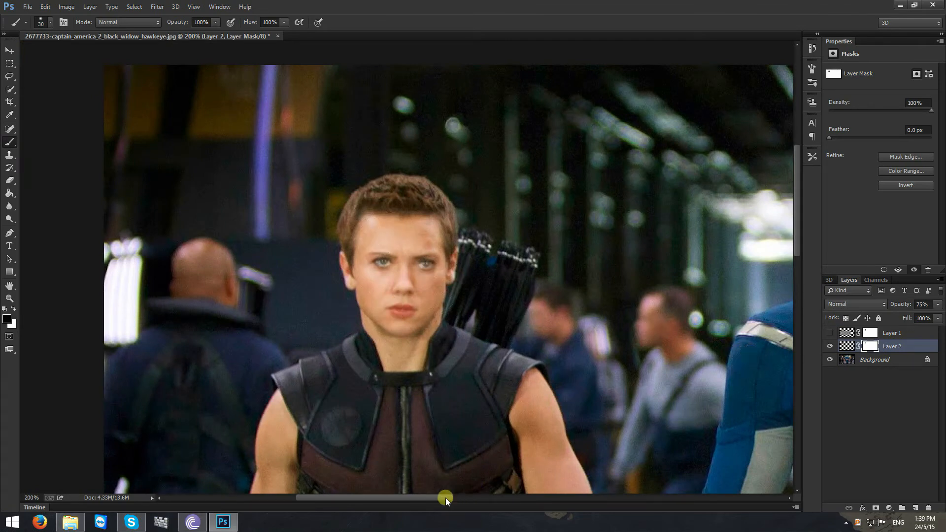
pyautogui.moveTo(446, 498); pyautogui.dragTo(534, 492)
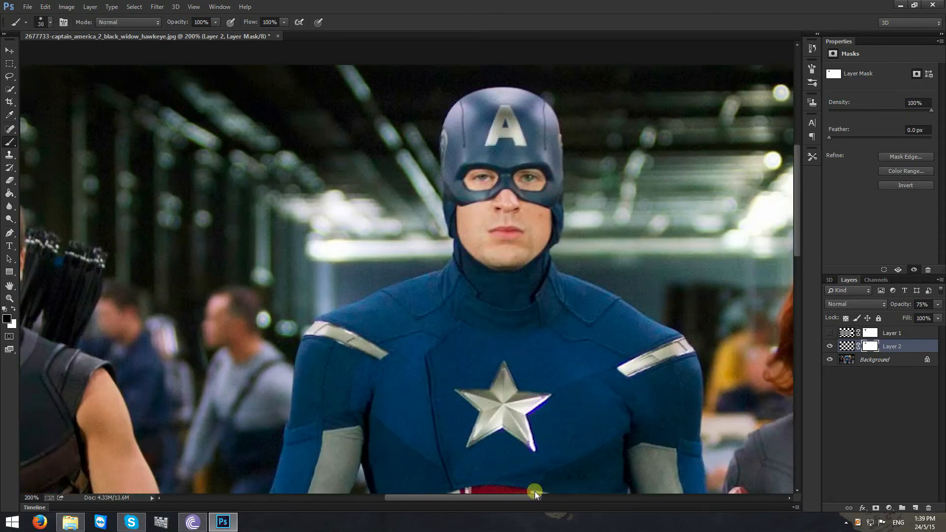
pyautogui.hotkey('ctrl', '-')
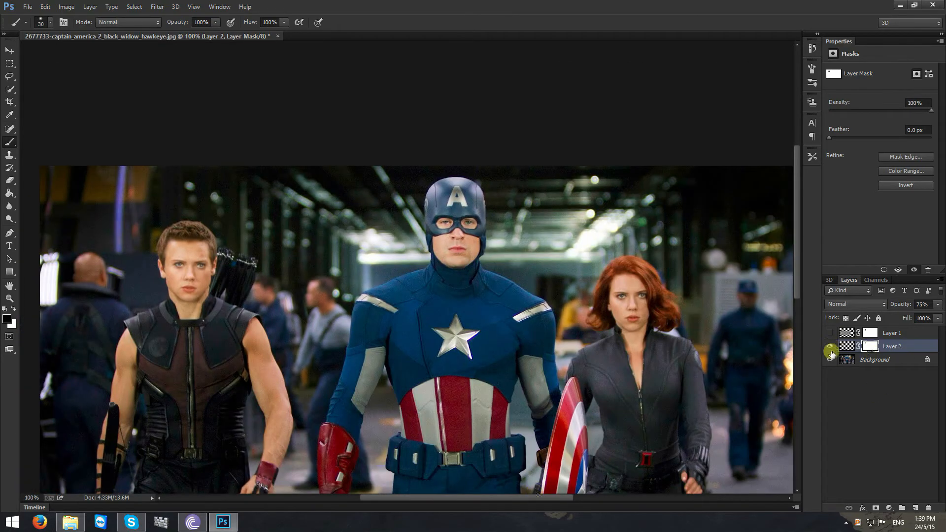
pyautogui.click(830, 347)
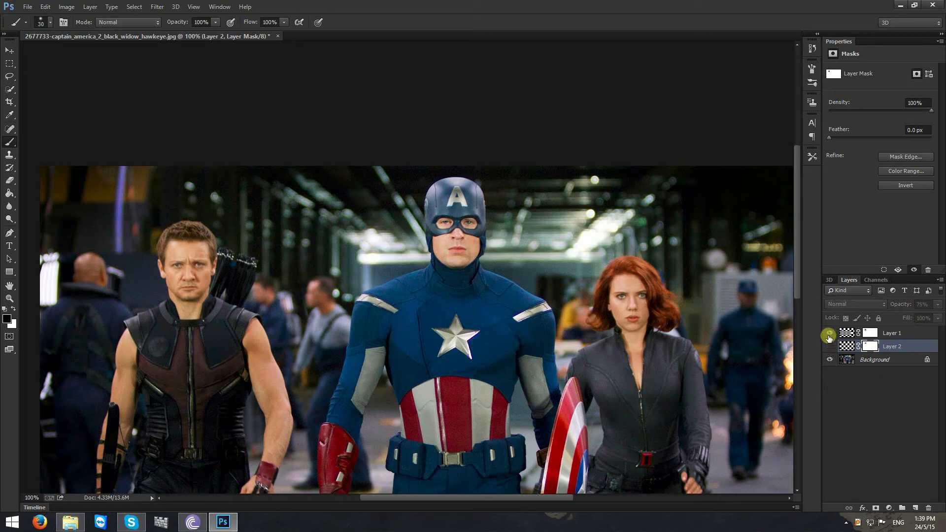
# - Move Hawkeye's face on Layer 1 over Black Widow's face, apply the transform, and make Layer 2 visible again
pyautogui.click(892, 333)
pyautogui.hotkey('ctrl', 't')
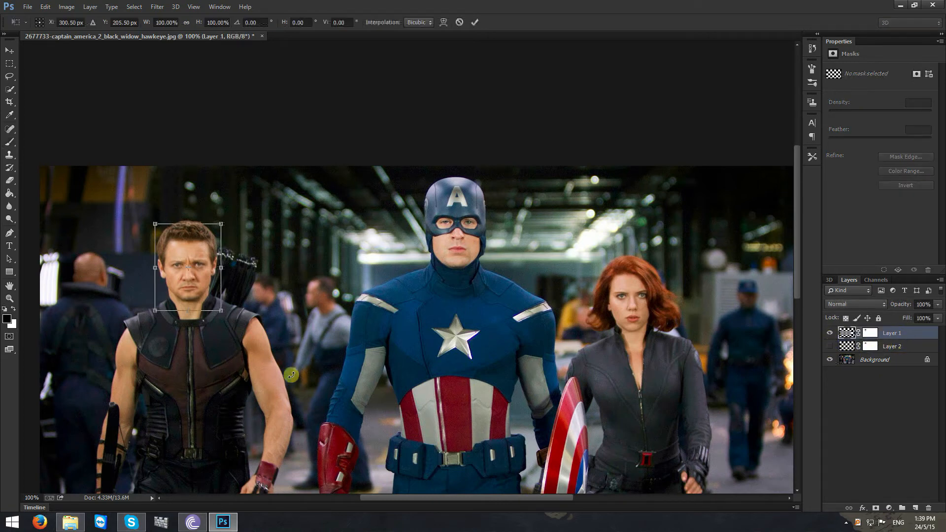
pyautogui.moveTo(203, 303); pyautogui.dragTo(606, 354)
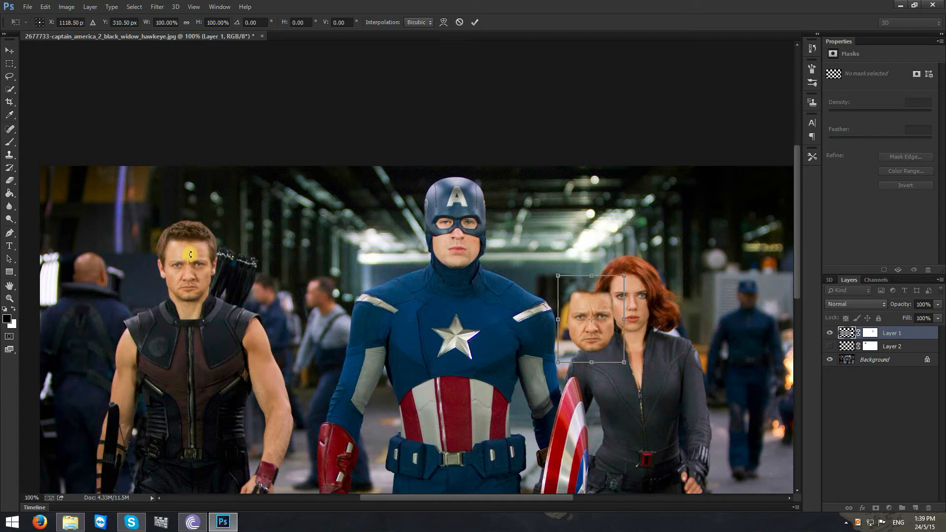
pyautogui.moveTo(596, 349); pyautogui.dragTo(654, 338)
pyautogui.hotkey('ctrl', 'z')
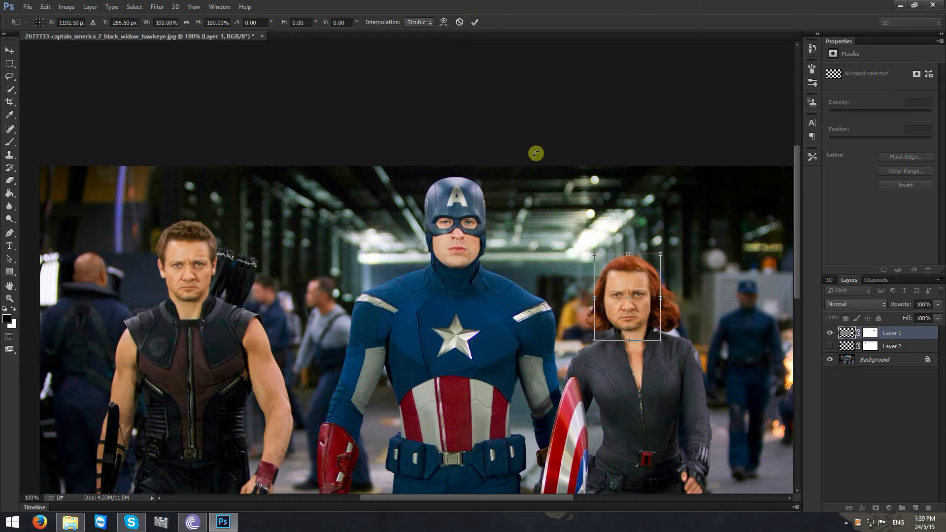
pyautogui.click(475, 22)
pyautogui.press('b')
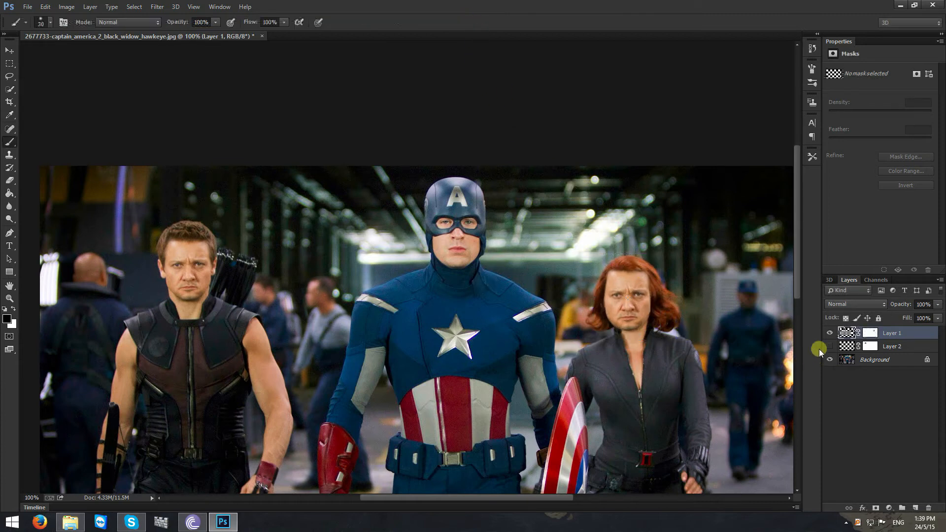
pyautogui.click(829, 347)
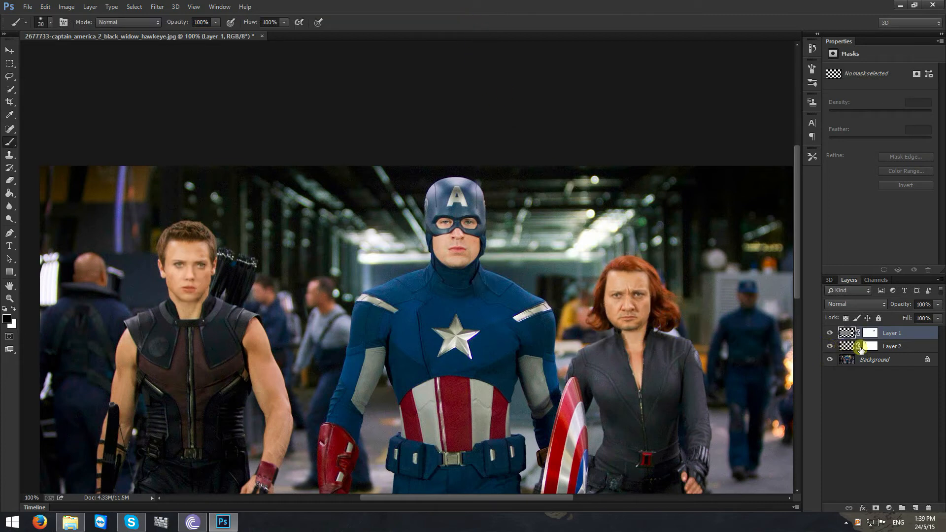
pyautogui.click(860, 348)
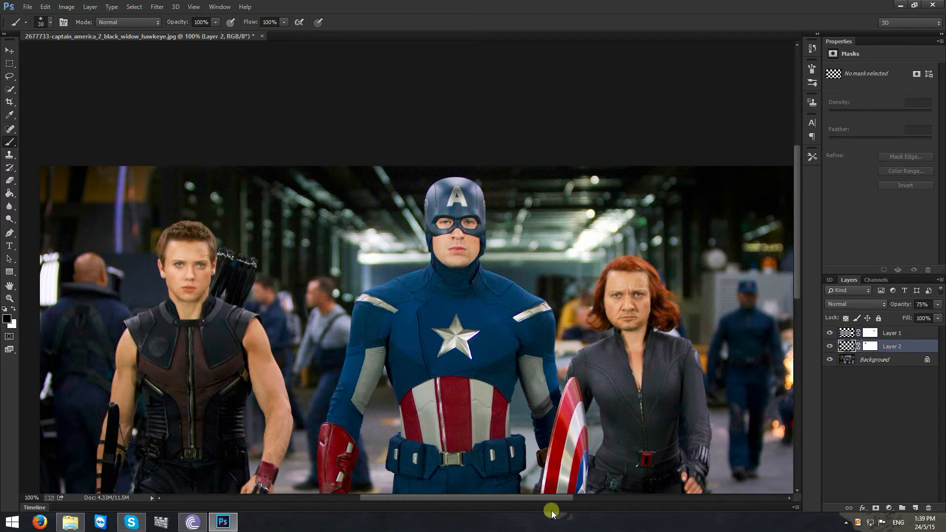
pyautogui.moveTo(550, 500); pyautogui.dragTo(604, 494)
pyautogui.hotkey('ctrl', '+')
pyautogui.hotkey('ctrl', '+')
pyautogui.hotkey('ctrl', '+')
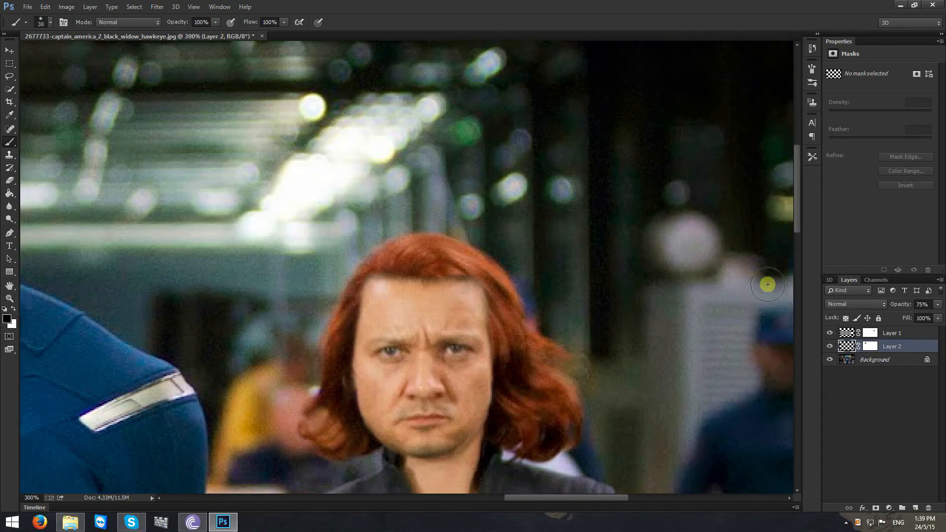
pyautogui.scroll(-3, 801, 210)
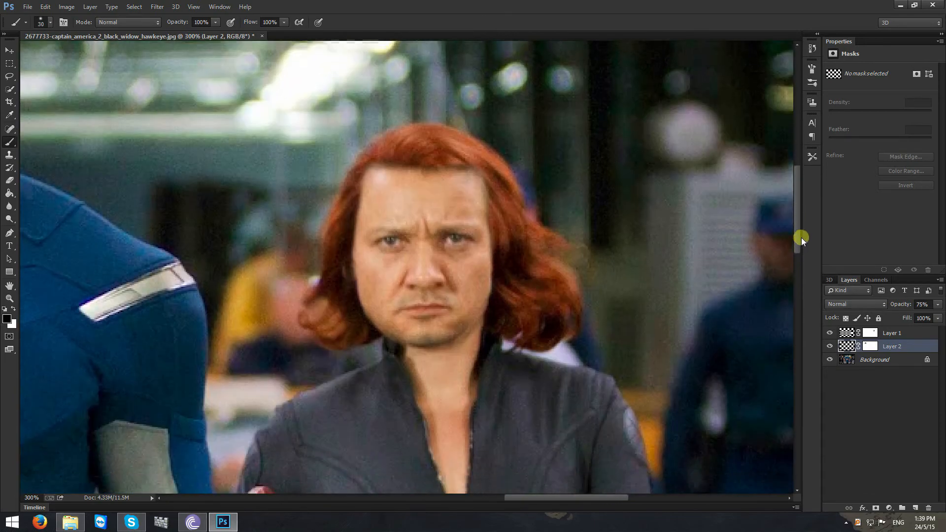
pyautogui.hotkey('ctrl', '+')
pyautogui.hotkey('ctrl', '-')
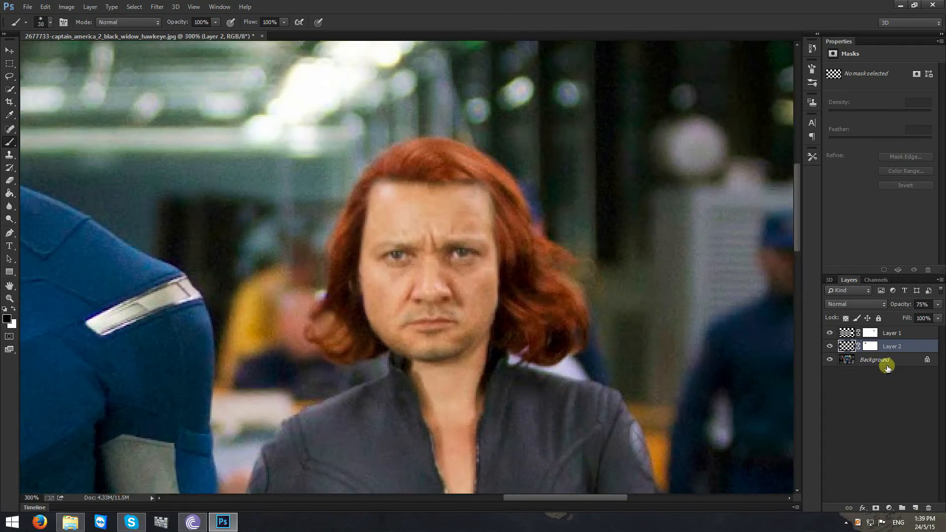
pyautogui.hotkey('ctrl', 't')
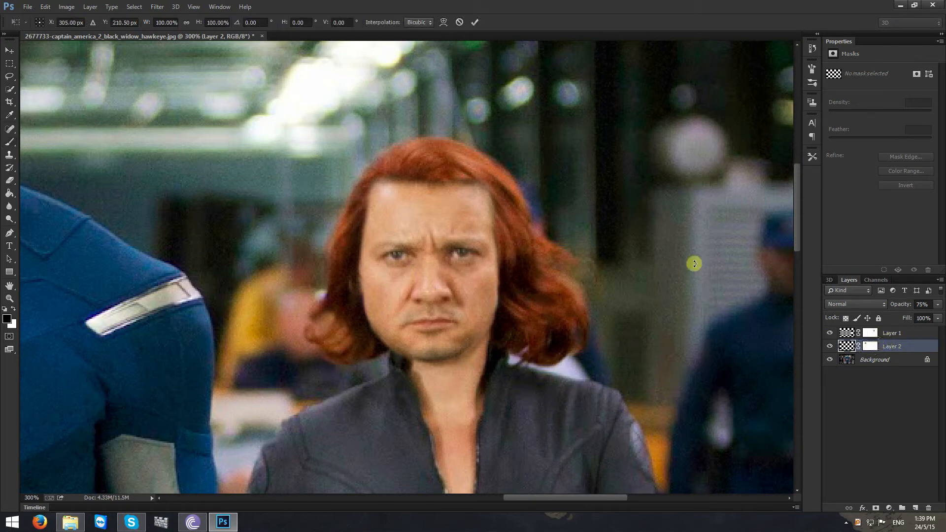
pyautogui.click(460, 22)
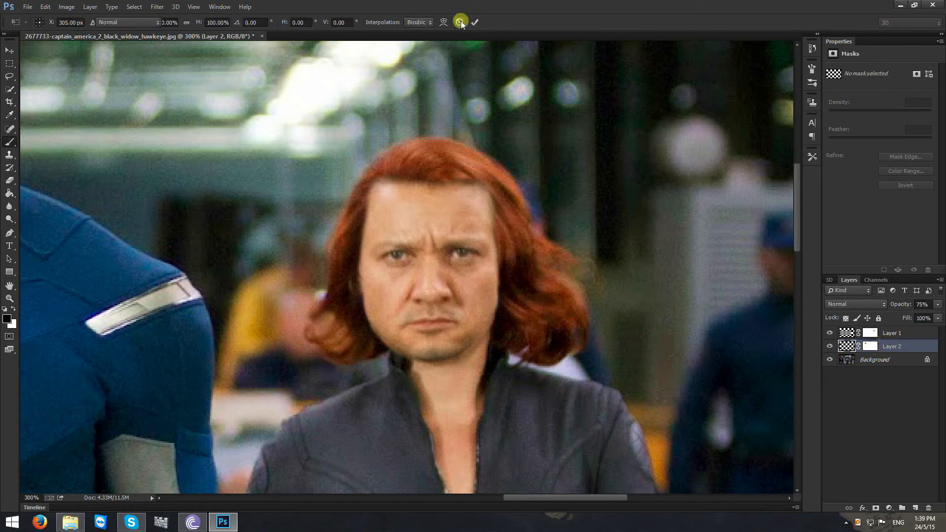
# - Scale Hawkeye's face on Layer 1 to about 87%, reposition it over Black Widow's features, and apply the transform
pyautogui.click(909, 334)
pyautogui.hotkey('ctrl', 't')
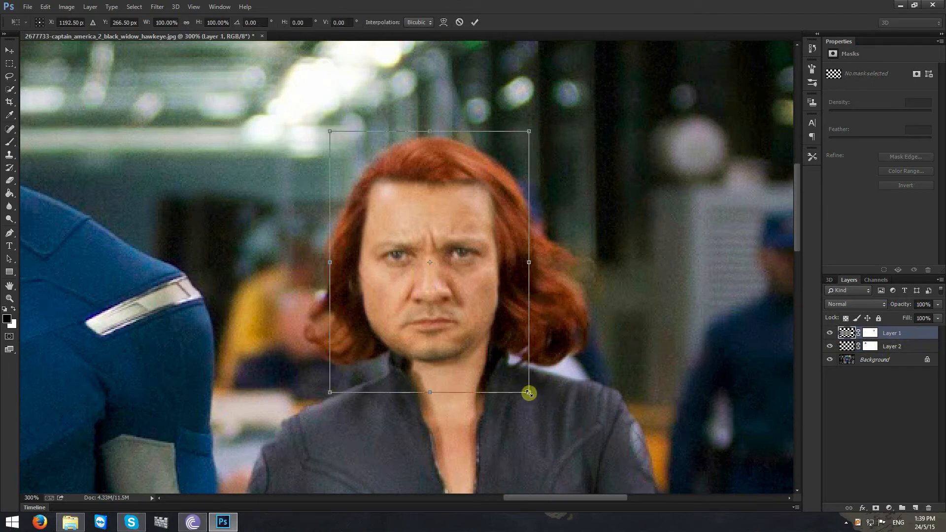
pyautogui.moveTo(528, 392); pyautogui.dragTo(503, 364)
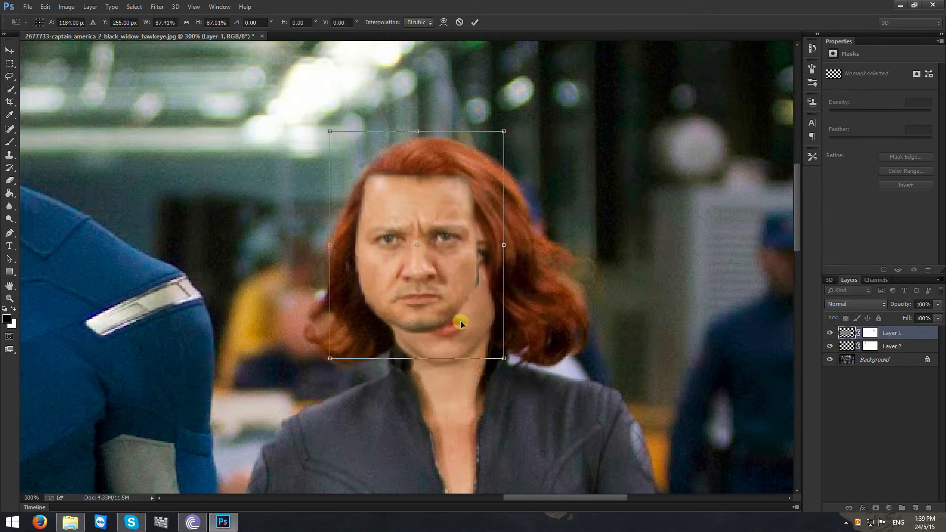
pyautogui.moveTo(460, 321); pyautogui.dragTo(479, 344)
pyautogui.click(476, 22)
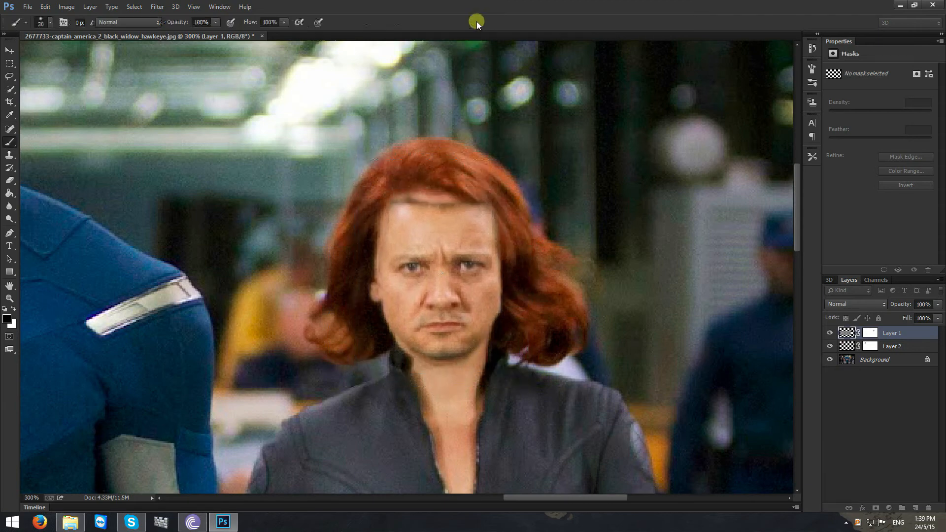
# - Lower Layer 1's opacity to 70% so Black Widow's features show through for alignment
pyautogui.click(936, 318)
pyautogui.click(935, 307)
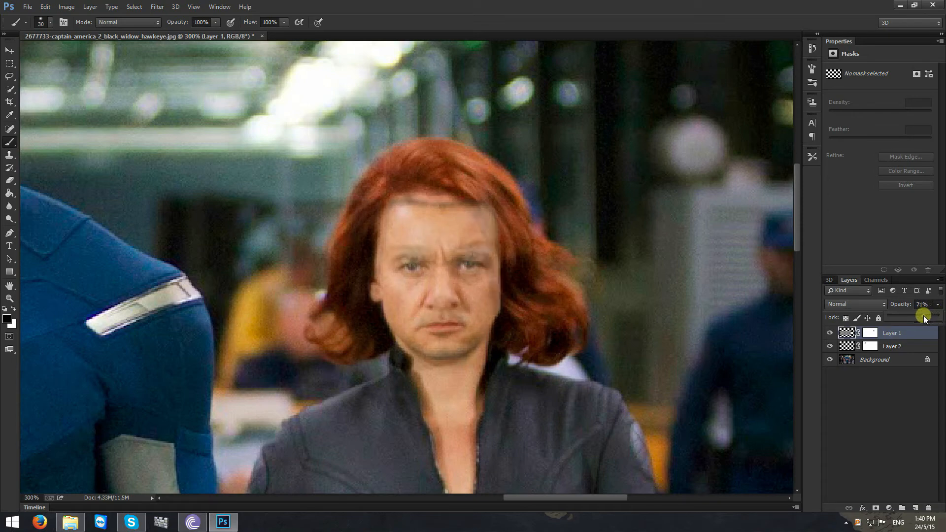
pyautogui.click(828, 411)
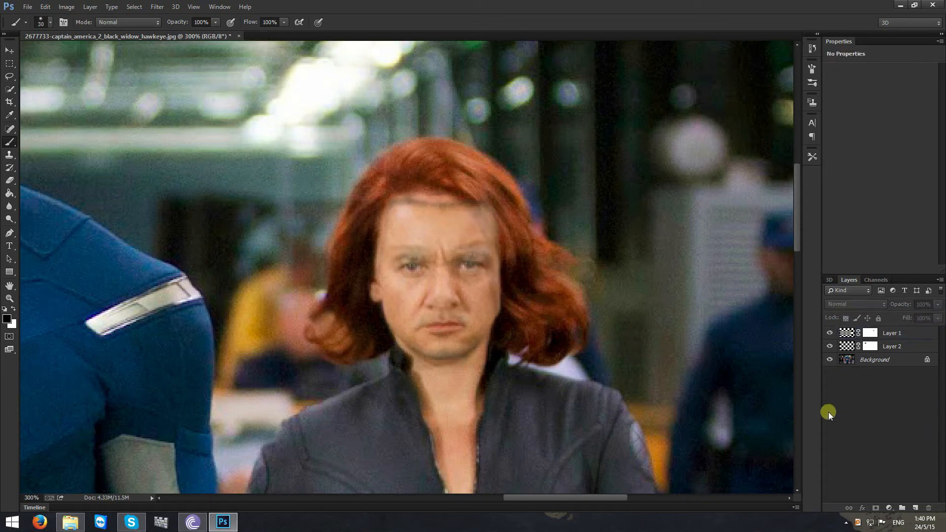
# - Rotate Hawkeye's face on Layer 1 to about -2.4°, scale it to about 100%, align it over Black Widow's features, and apply the transform
pyautogui.click(908, 336)
pyautogui.hotkey('ctrl', 't')
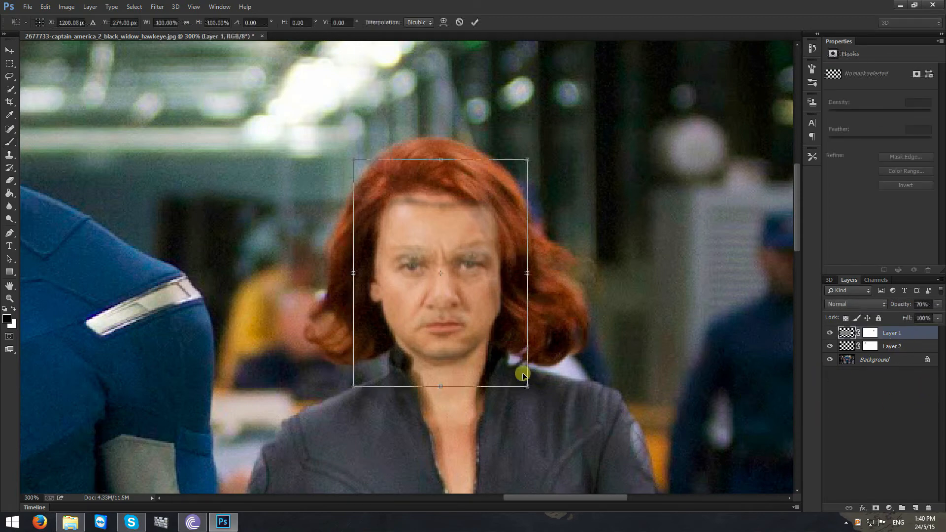
pyautogui.moveTo(527, 388); pyautogui.dragTo(524, 383)
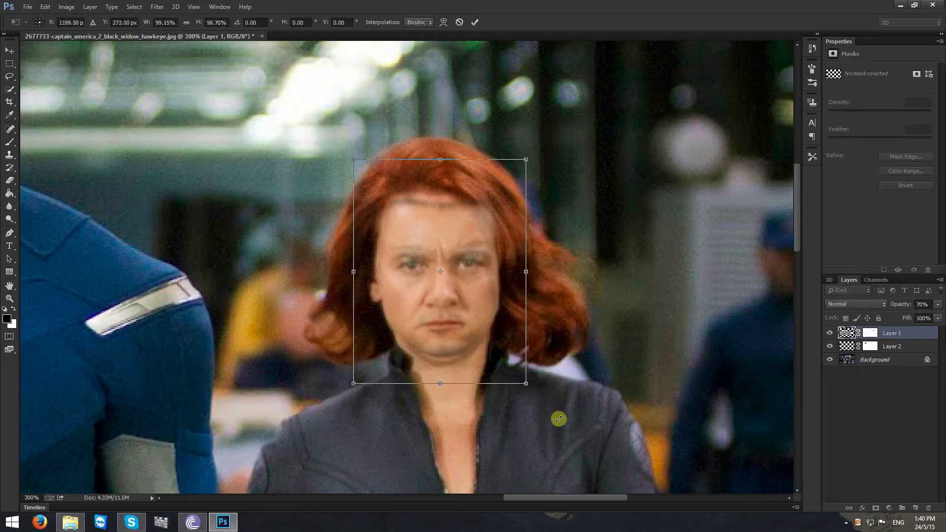
pyautogui.moveTo(557, 416); pyautogui.dragTo(570, 407)
pyautogui.moveTo(496, 341)
pyautogui.mouseDown()
pyautogui.moveTo(483, 333)
pyautogui.moveTo(492, 329)
pyautogui.mouseUp()
pyautogui.moveTo(566, 405); pyautogui.dragTo(553, 405)
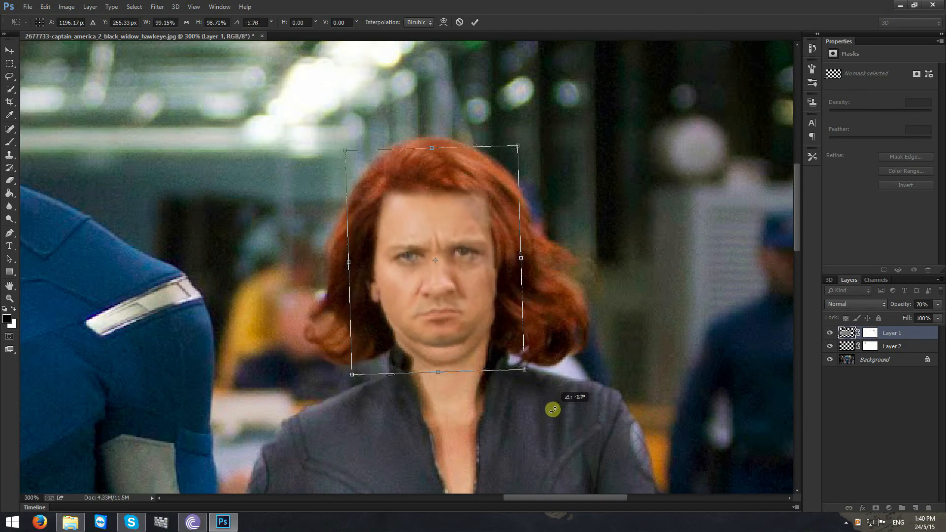
pyautogui.moveTo(560, 350); pyautogui.dragTo(444, 355)
pyautogui.moveTo(483, 401); pyautogui.dragTo(489, 397)
pyautogui.moveTo(441, 350)
pyautogui.mouseDown()
pyautogui.moveTo(435, 356)
pyautogui.moveTo(441, 350)
pyautogui.mouseUp()
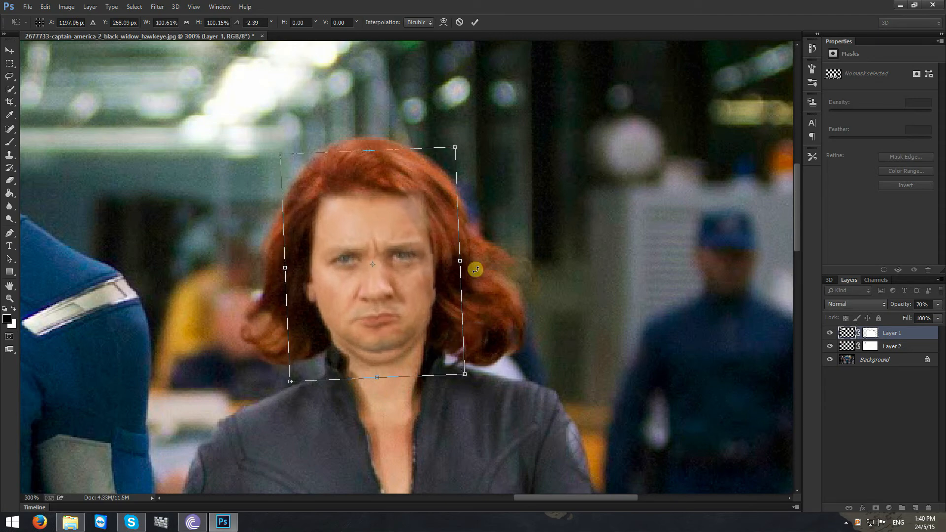
pyautogui.click(475, 22)
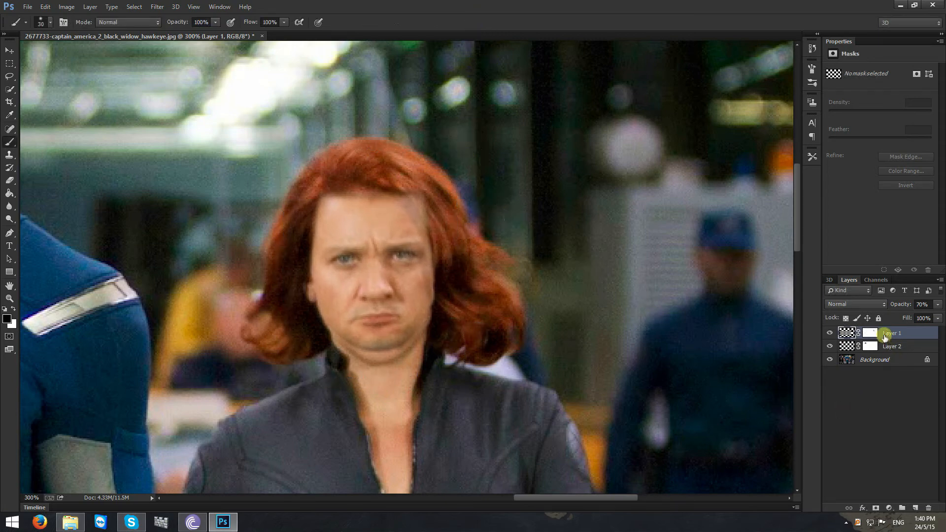
# - Paint black on Layer 1's mask along the face's hair-side edge to bring back Black Widow's hair and blend the cheek
pyautogui.click(871, 333)
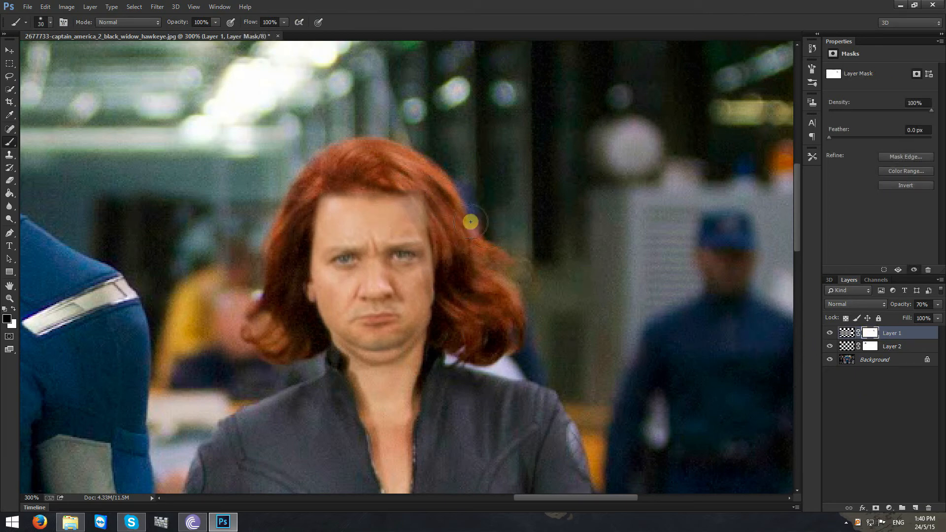
pyautogui.click(938, 304)
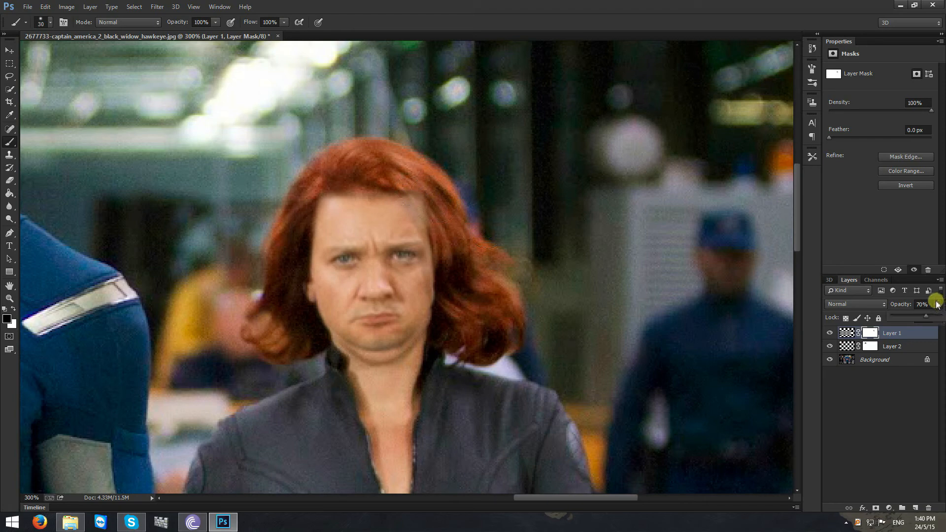
pyautogui.click(938, 304)
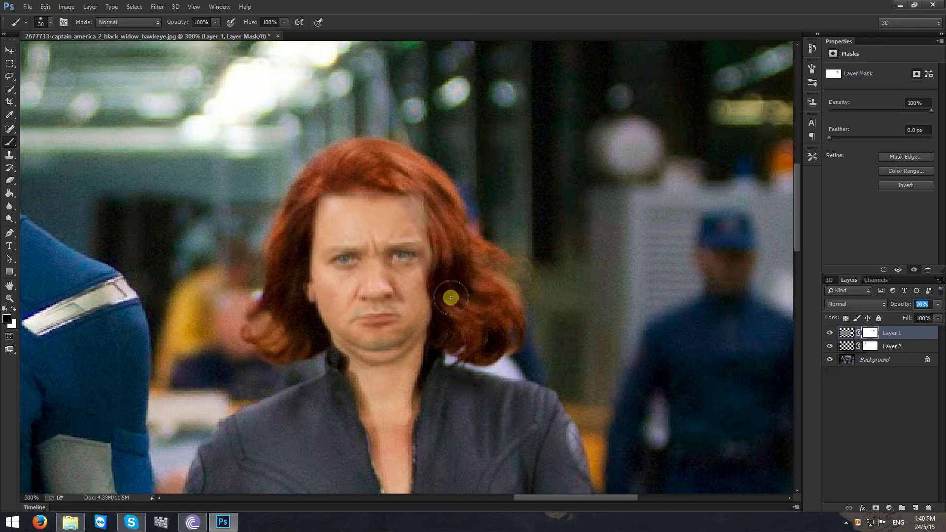
pyautogui.moveTo(441, 250); pyautogui.dragTo(426, 206)
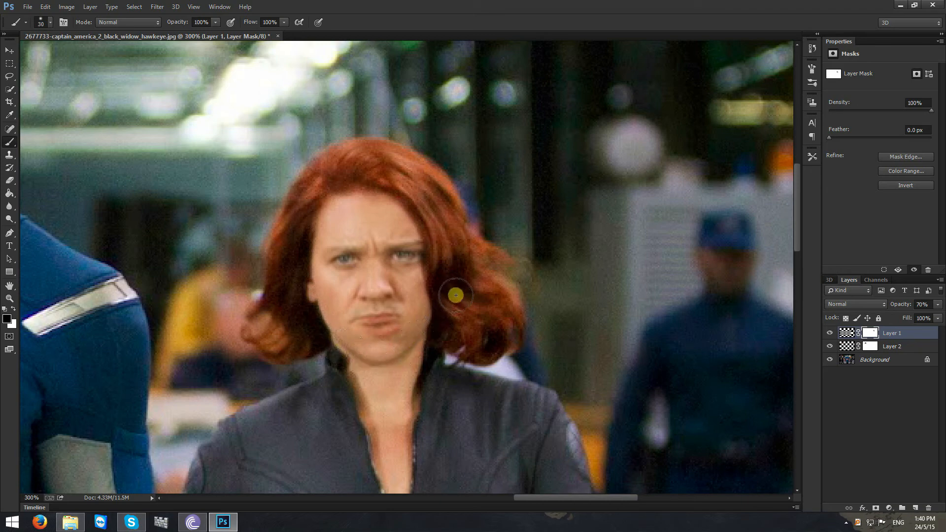
# - Restore Layer 1's opacity to 100% and deselect the layer
pyautogui.click(905, 335)
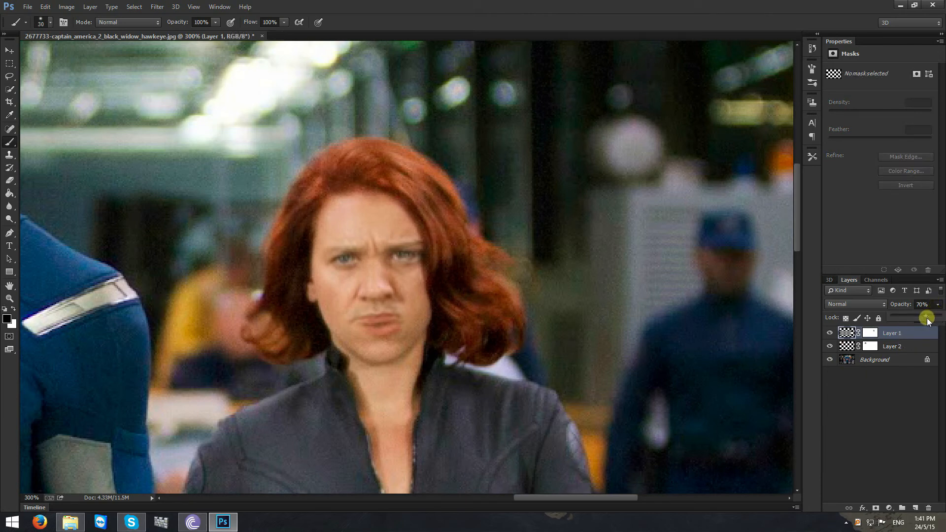
pyautogui.moveTo(933, 319); pyautogui.dragTo(941, 320)
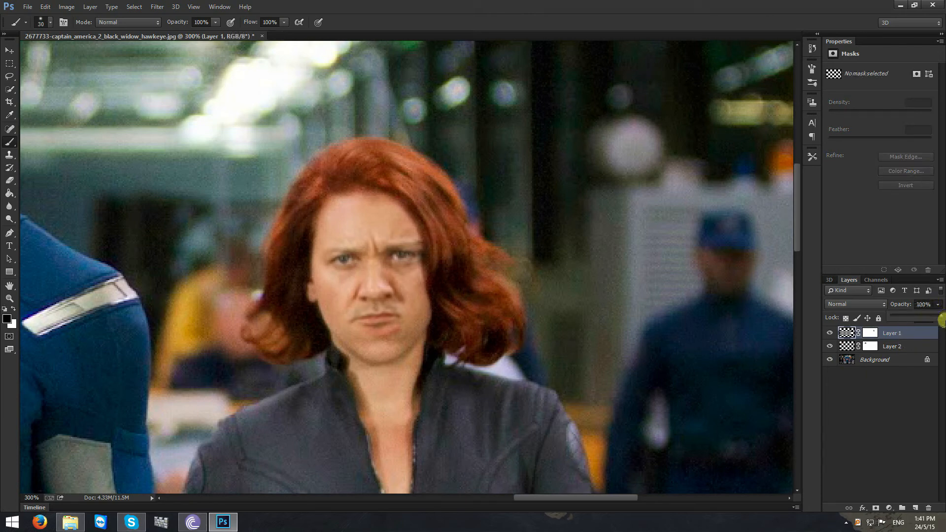
pyautogui.click(898, 386)
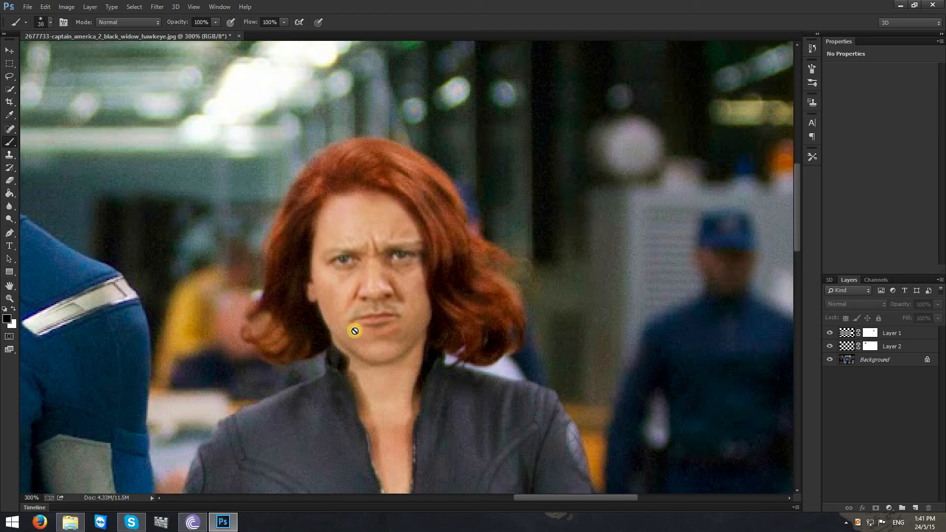
# - Warp Hawkeye's face on Layer 1, pulling the chin down and the jaw sides slightly outward, and apply the warp
pyautogui.click(839, 334)
pyautogui.hotkey('ctrl', 't')
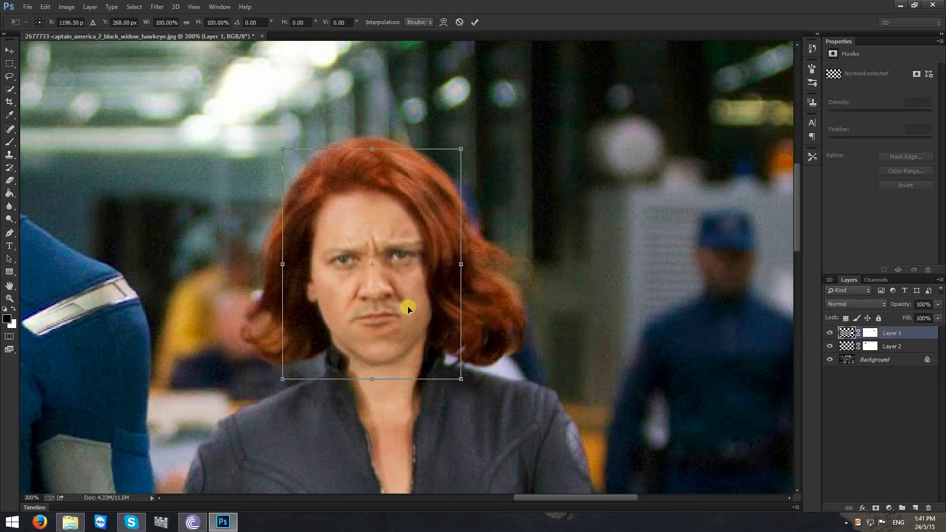
pyautogui.rightClick(392, 296)
pyautogui.click(418, 371)
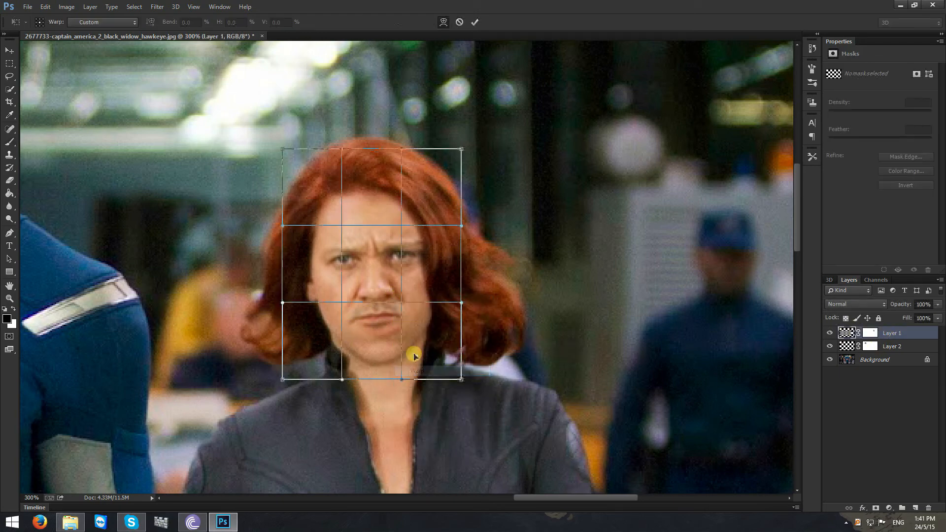
pyautogui.moveTo(384, 348); pyautogui.dragTo(384, 353)
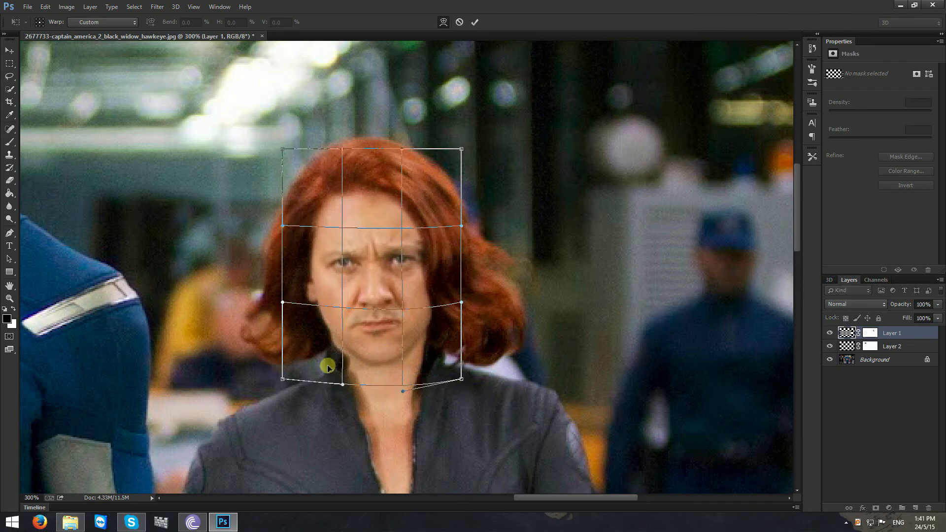
pyautogui.moveTo(328, 367); pyautogui.dragTo(325, 369)
pyautogui.moveTo(429, 351); pyautogui.dragTo(432, 350)
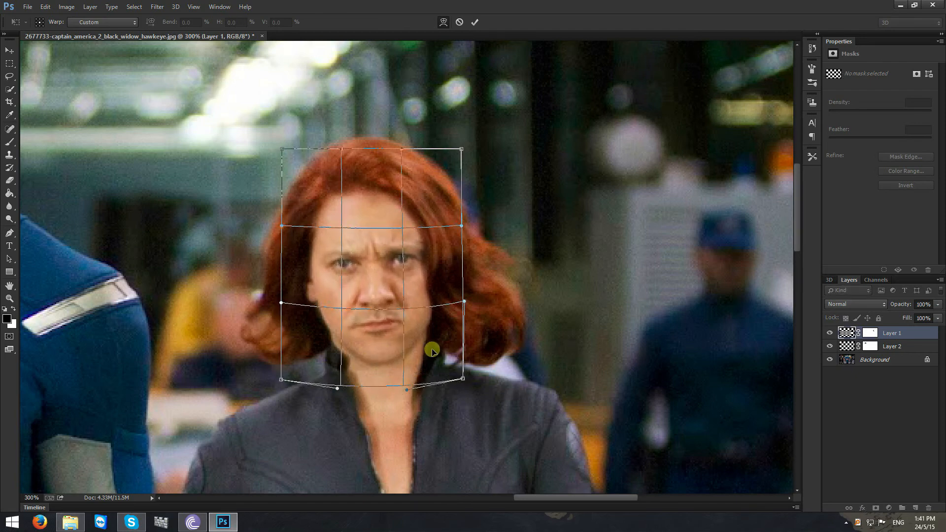
pyautogui.click(474, 24)
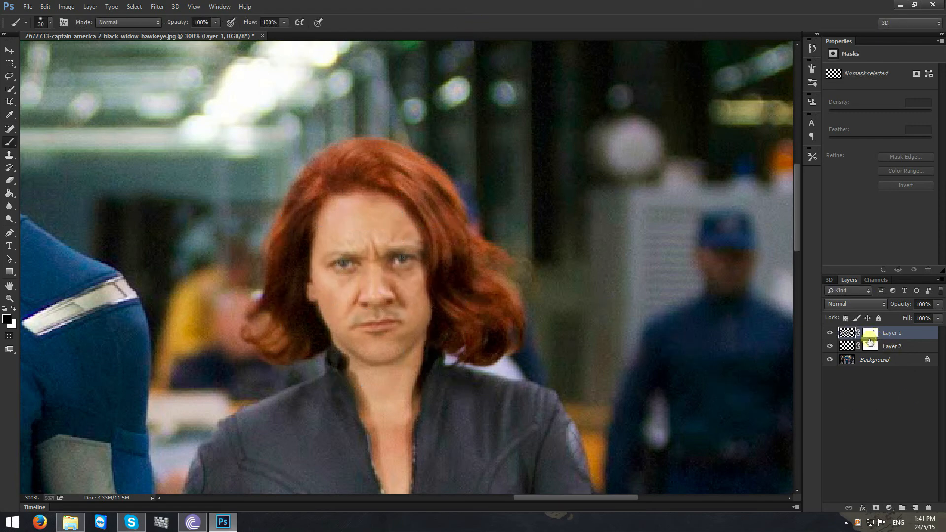
pyautogui.click(870, 333)
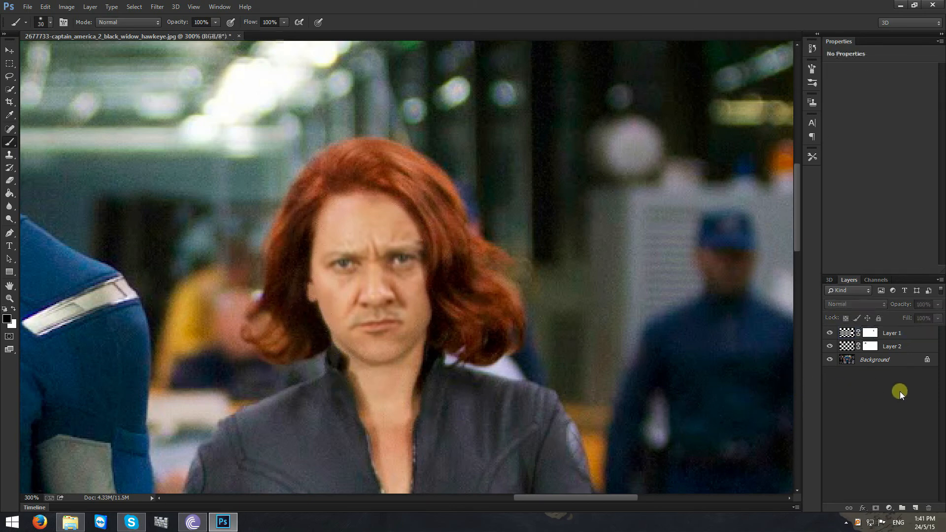
# - Apply a Brightness/Contrast adjustment to Layer 1's face, lowering brightness slightly and setting contrast to 9
pyautogui.click(846, 332)
pyautogui.click(66, 6)
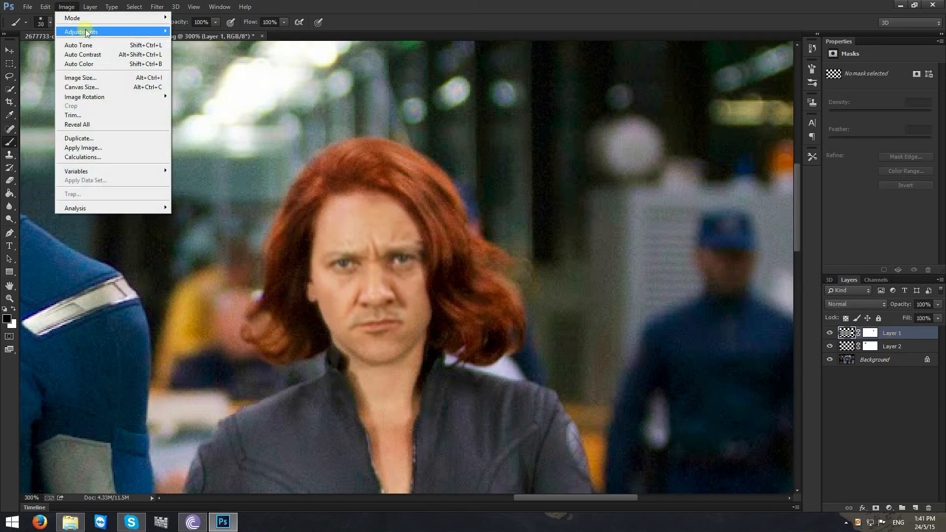
pyautogui.moveTo(98, 32)
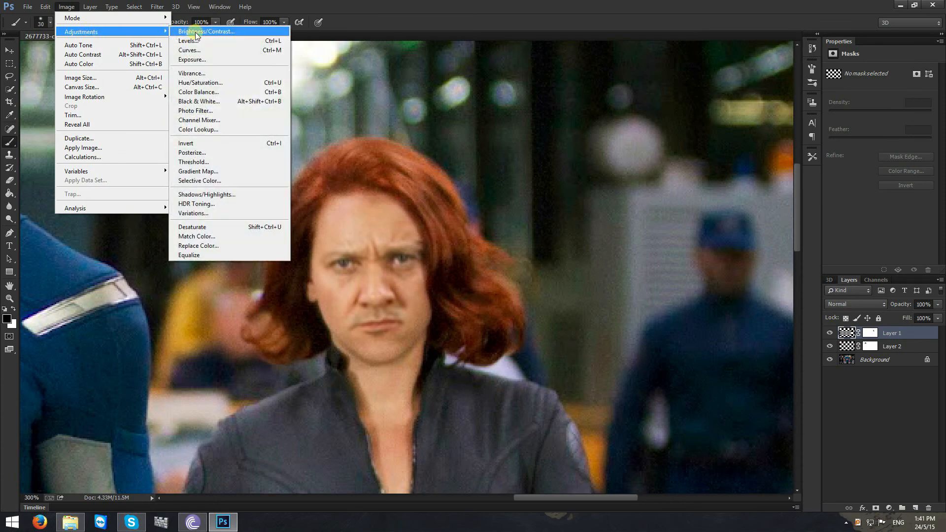
pyautogui.click(195, 31)
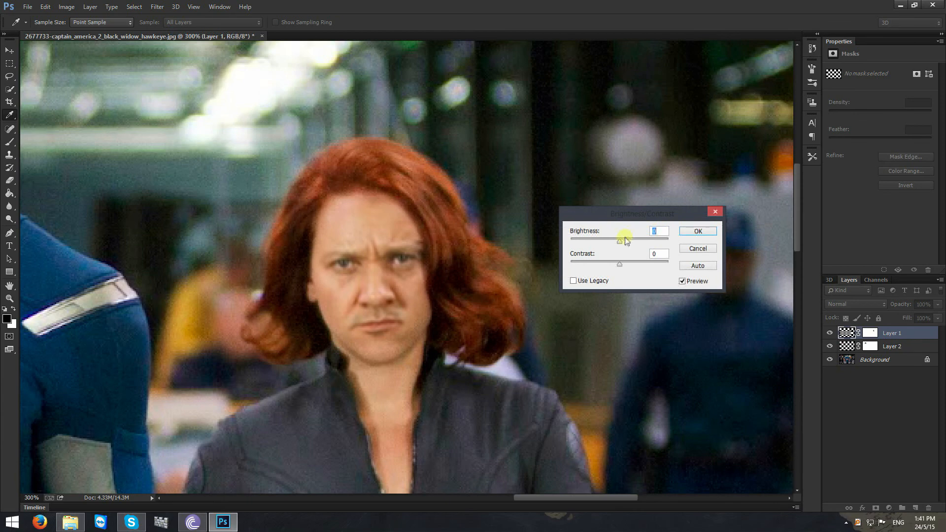
pyautogui.click(619, 241)
pyautogui.moveTo(619, 243)
pyautogui.mouseDown()
pyautogui.moveTo(624, 266)
pyautogui.moveTo(618, 243)
pyautogui.mouseUp()
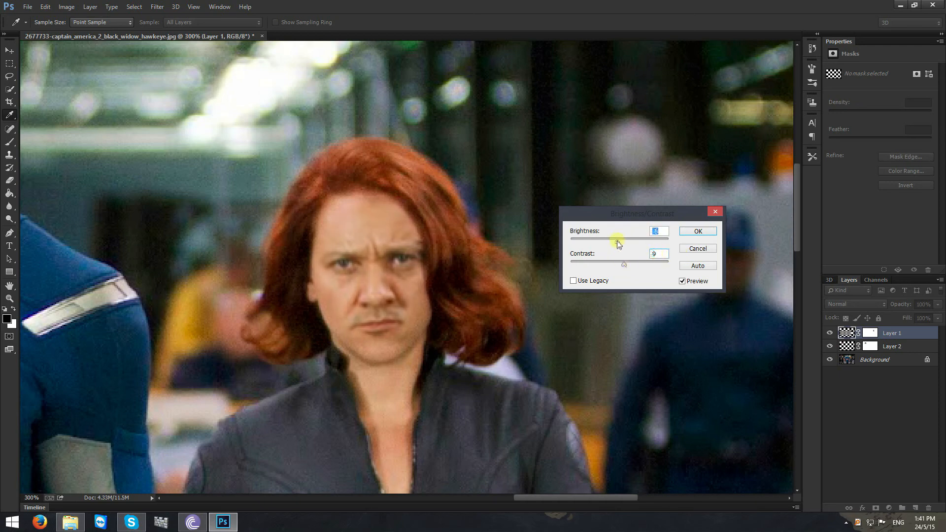
pyautogui.click(695, 231)
pyautogui.press('b')
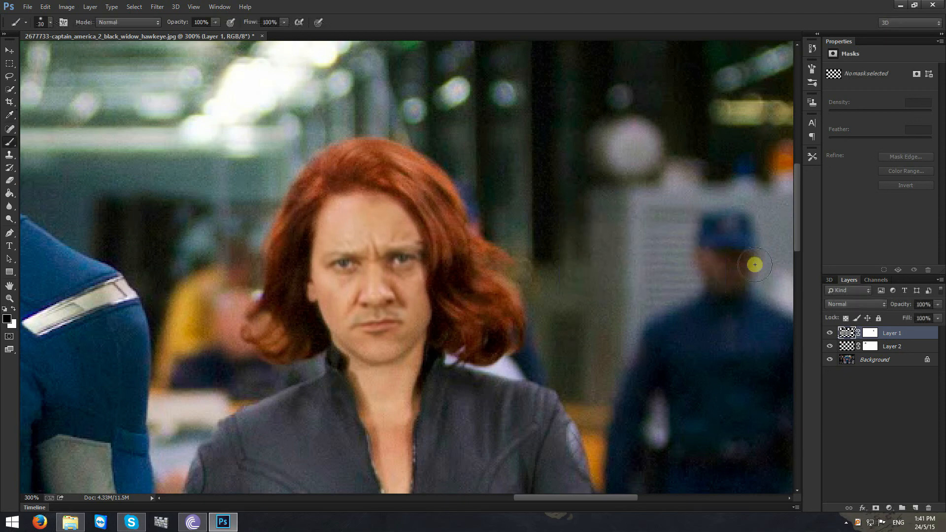
# - Examine both swapped faces within the whole picture to judge how well they blend
pyautogui.click(869, 333)
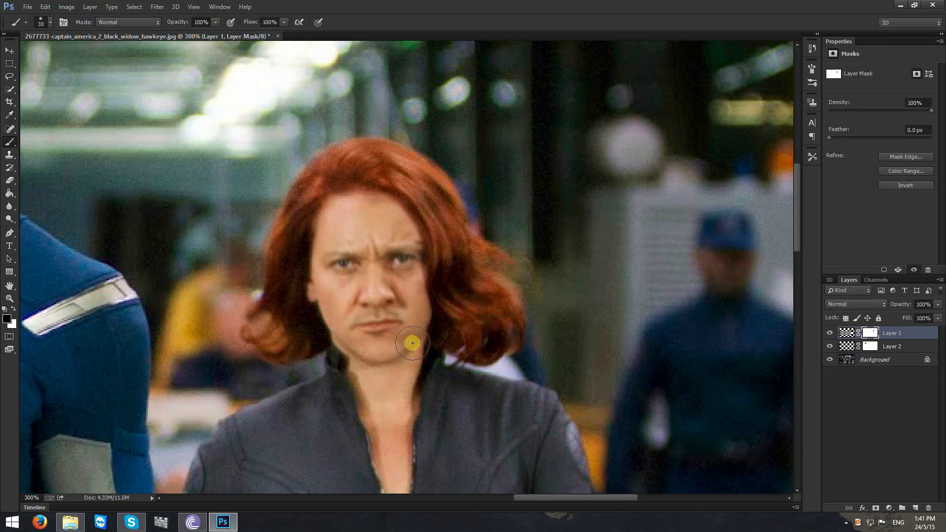
pyautogui.click(877, 380)
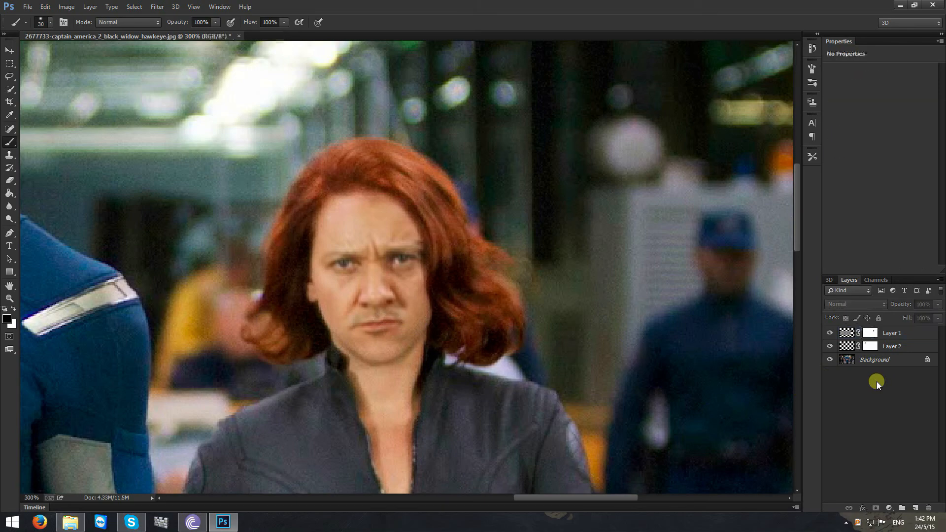
pyautogui.hotkey('ctrl', '-')
pyautogui.hotkey('ctrl', '-')
pyautogui.hotkey('ctrl', '-')
pyautogui.hotkey('ctrl', '-')
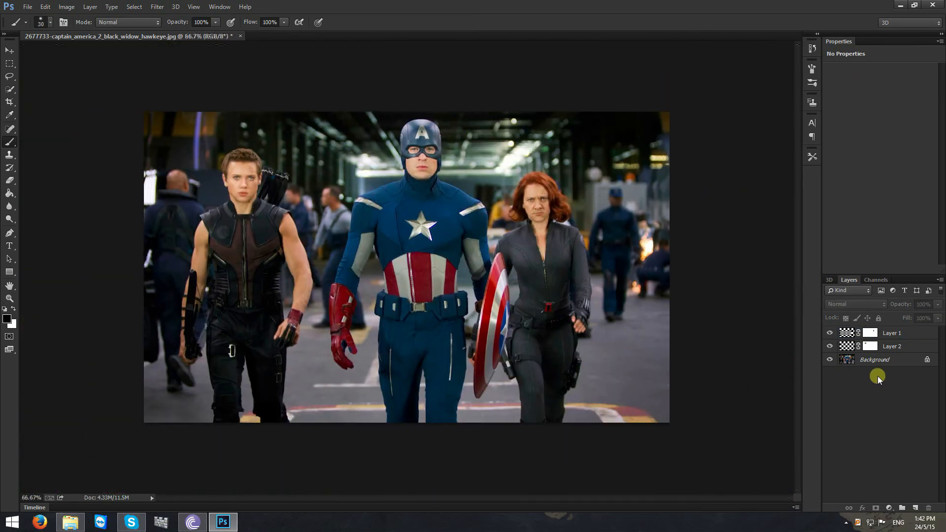
pyautogui.hotkey('ctrl', '+')
pyautogui.moveTo(798, 238); pyautogui.dragTo(796, 218)
pyautogui.hotkey('ctrl', '+')
pyautogui.hotkey('ctrl', '-')
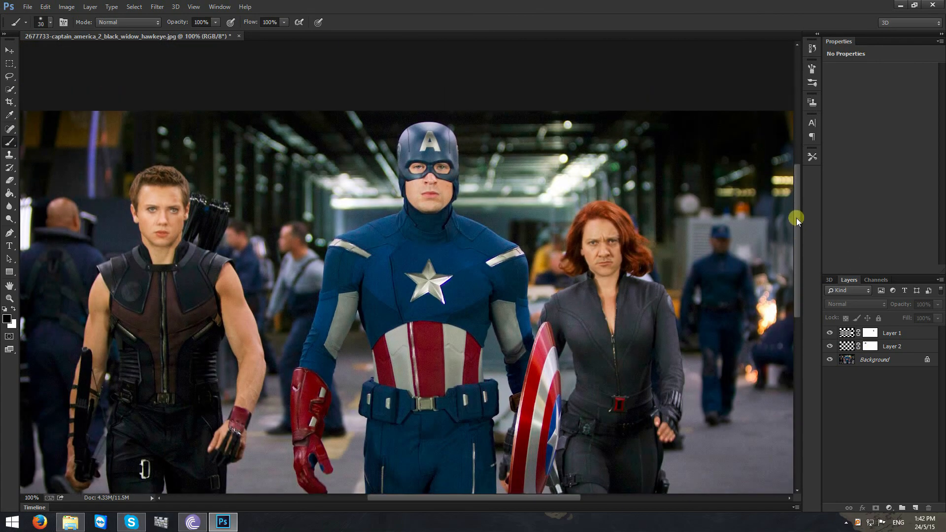
# - Place a duplicate of the Background layer above Layer 1 and toggle its visibility to compare the original with the face swap
pyautogui.click(888, 350)
pyautogui.click(879, 361)
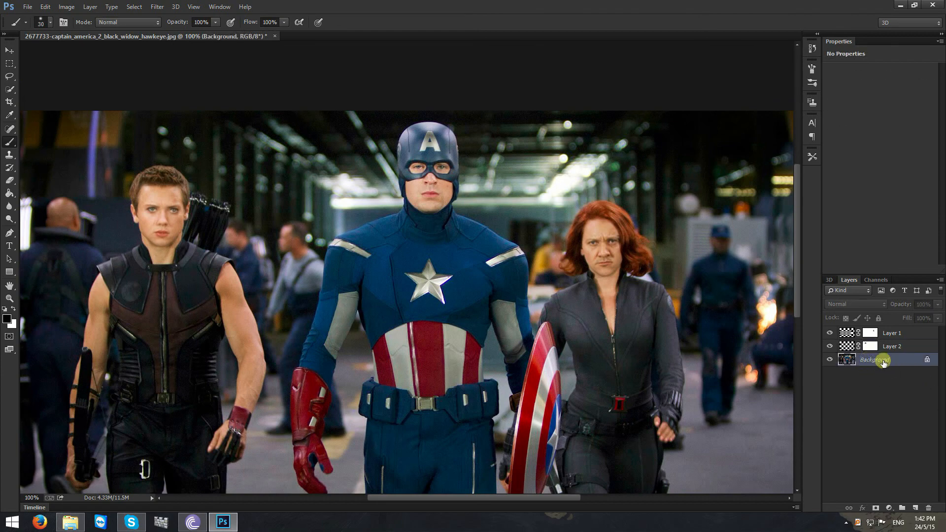
pyautogui.hotkey('ctrl', 'j')
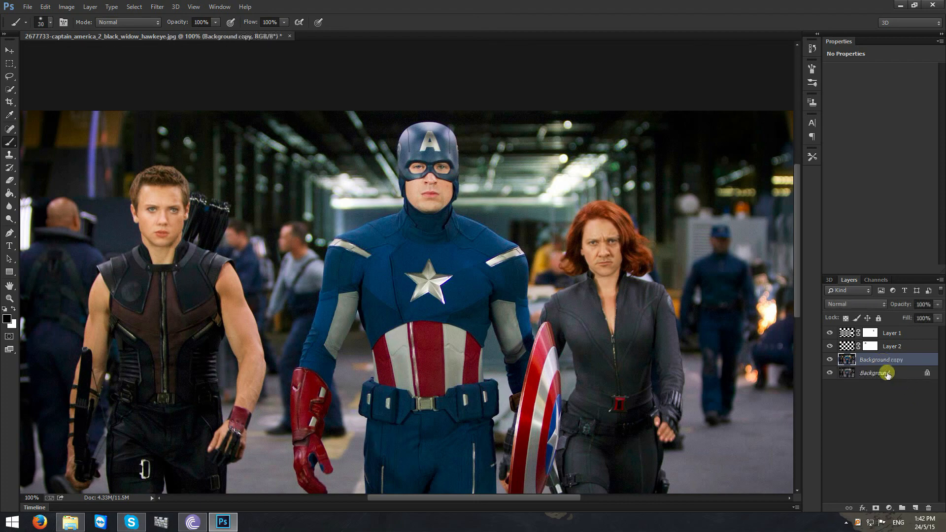
pyautogui.moveTo(887, 364); pyautogui.dragTo(881, 330)
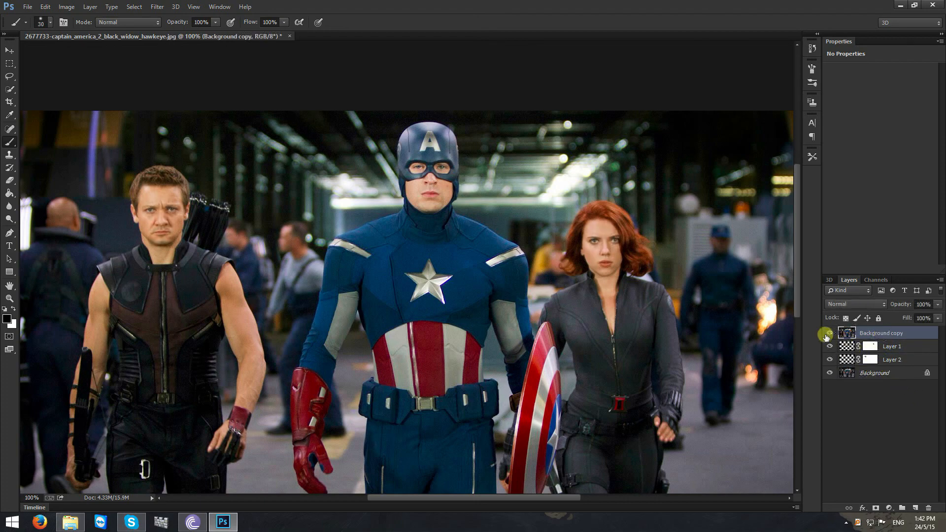
pyautogui.click(829, 334)
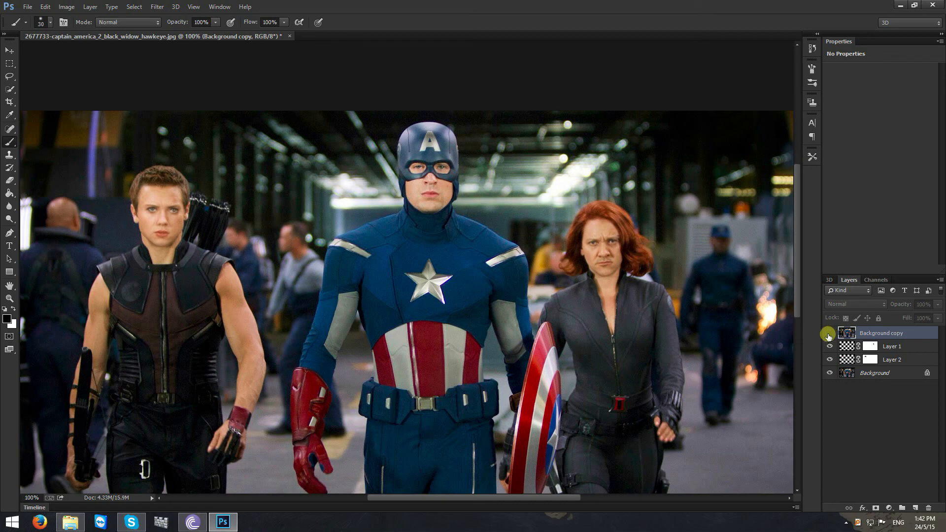
pyautogui.click(829, 335)
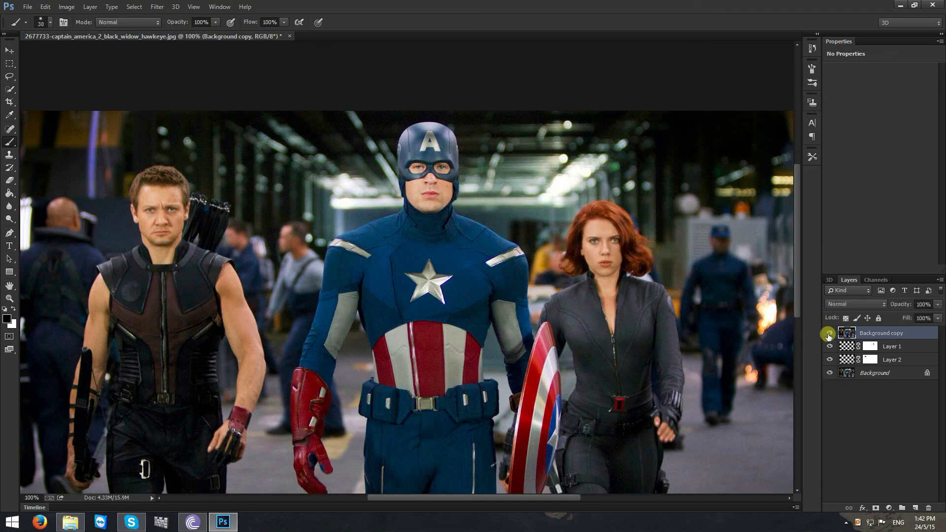